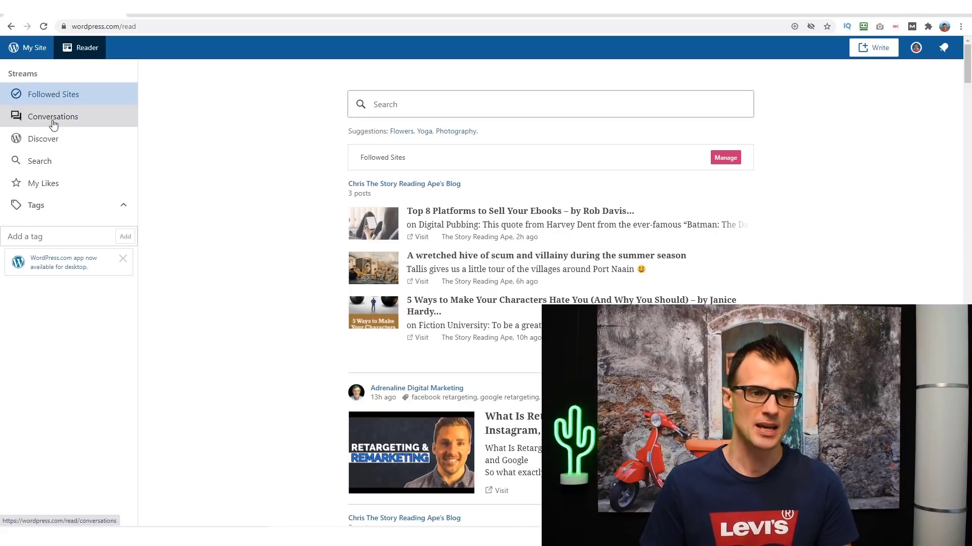
# - View the Reader's Discover stream, then search the Reader for "dog training" and browse the matching posts
pyautogui.click(64, 141)
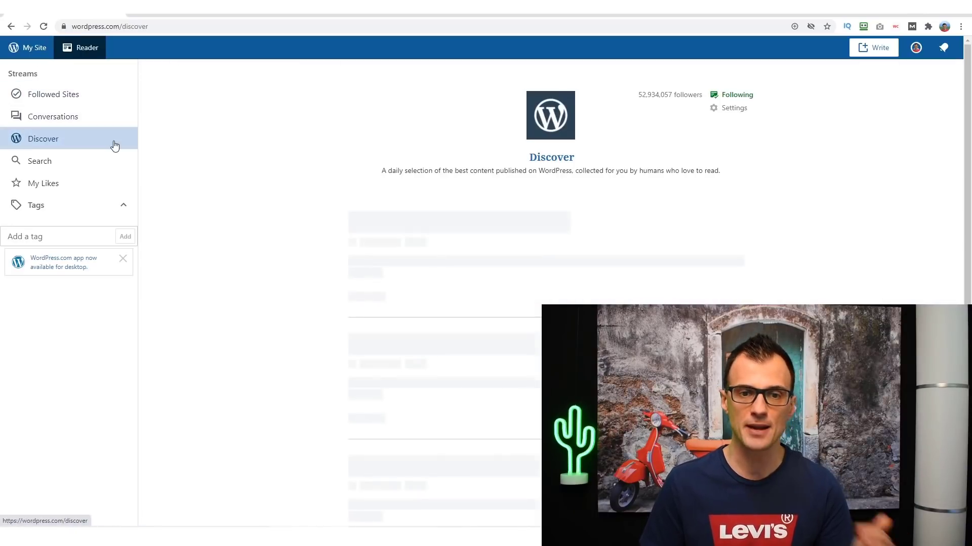
pyautogui.click(74, 169)
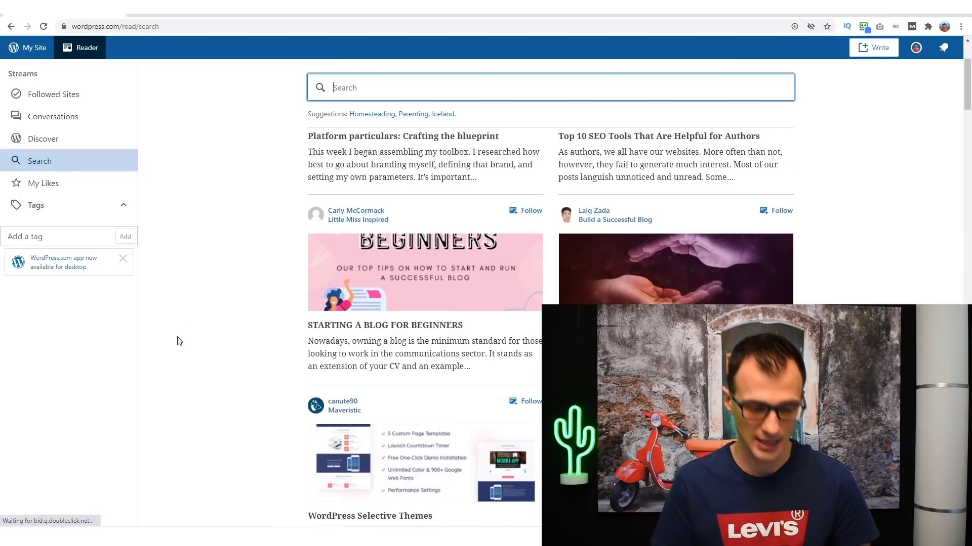
pyautogui.write('dog training')
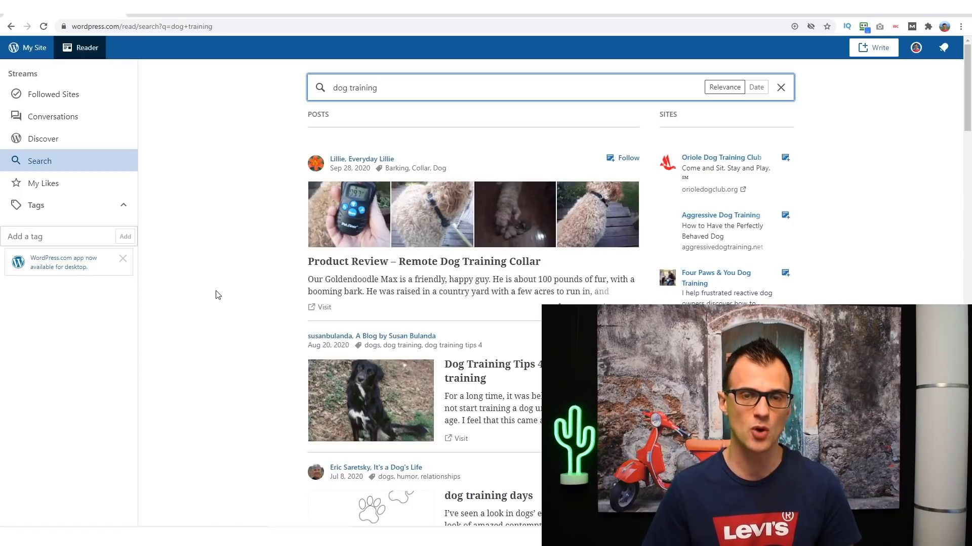
pyautogui.scroll(-2, 216, 293)
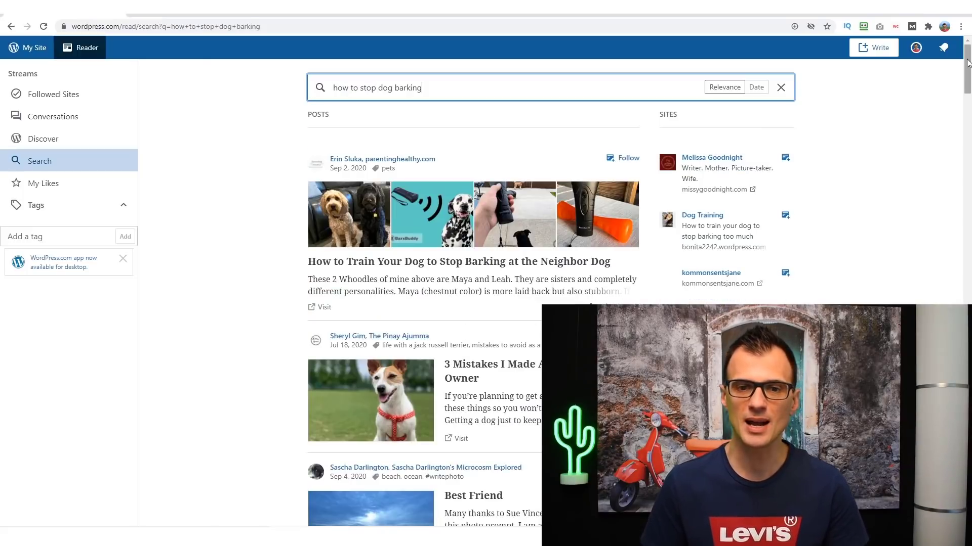
# - Search the Reader for "how to stop dog barking" and compare the comments and likes on the matching posts
pyautogui.scroll(-4, 968, 62)
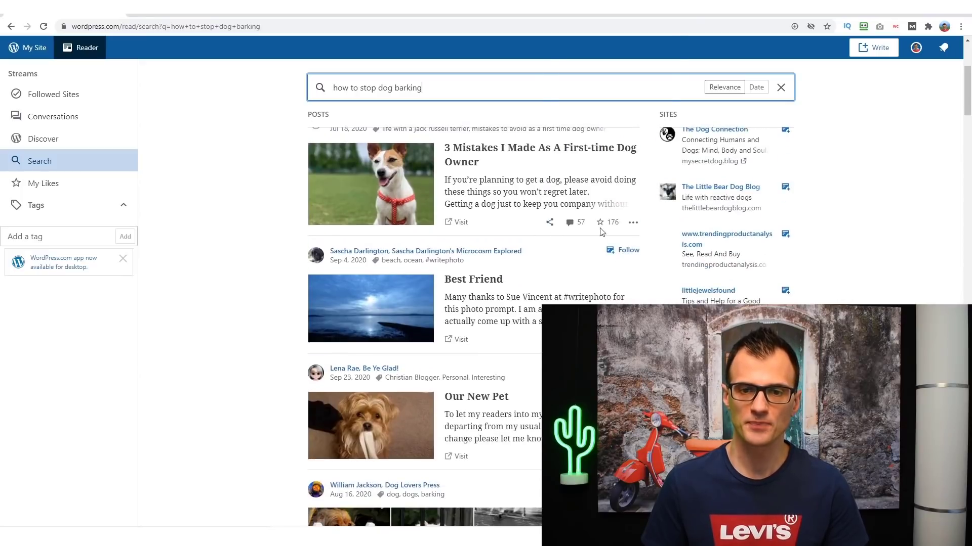
pyautogui.moveTo(609, 232)
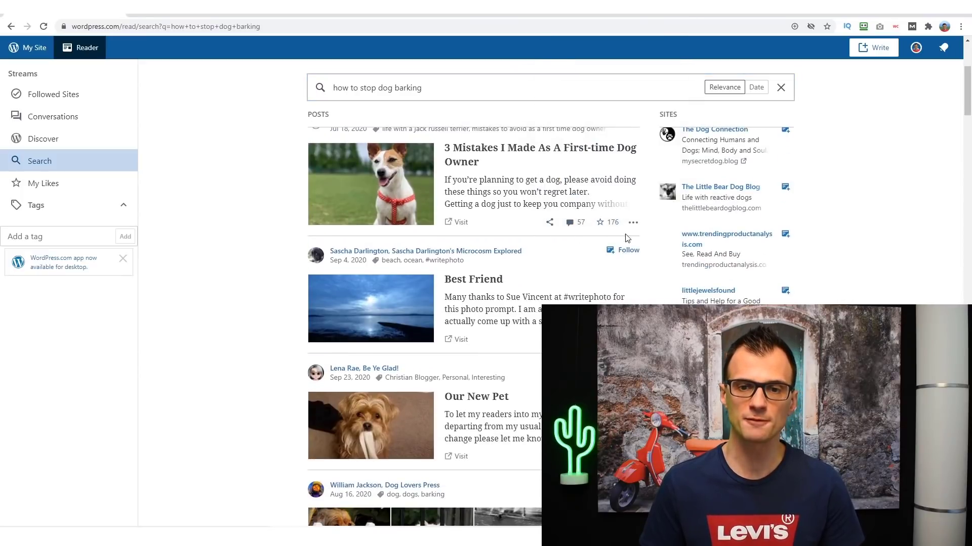
pyautogui.scroll(-4, 224, 272)
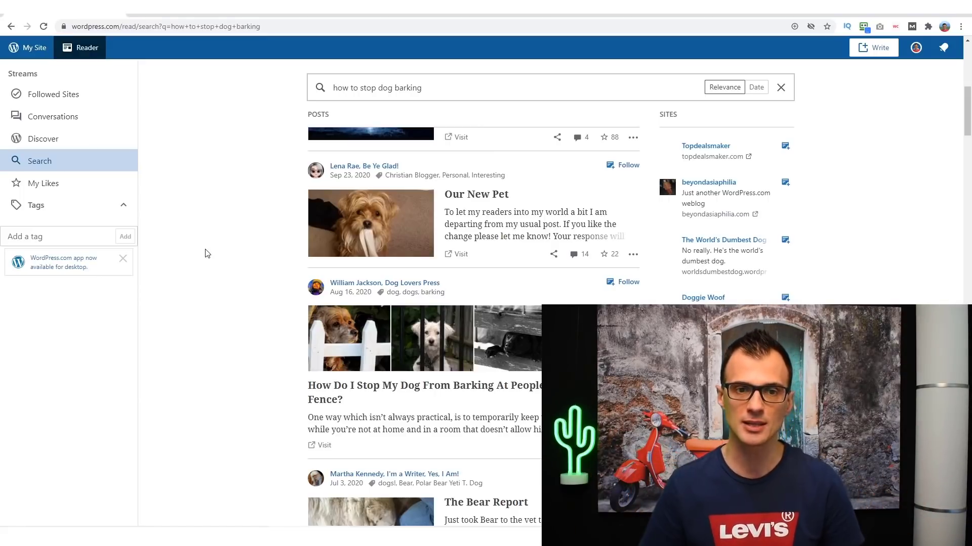
pyautogui.scroll(5, 239, 248)
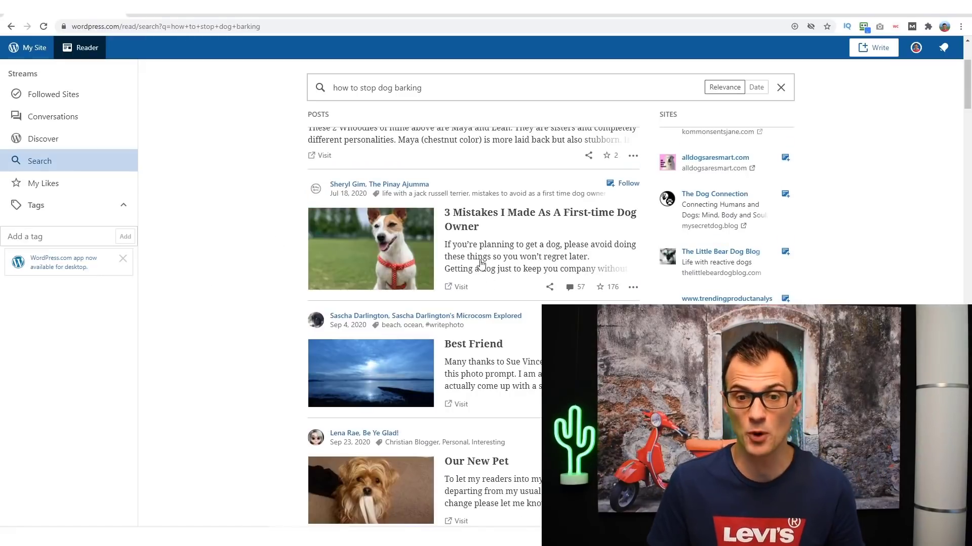
# - Open the post "3 Mistakes I Made As A First-time Dog Owner", examine its article and comments, and go back
pyautogui.click(482, 227)
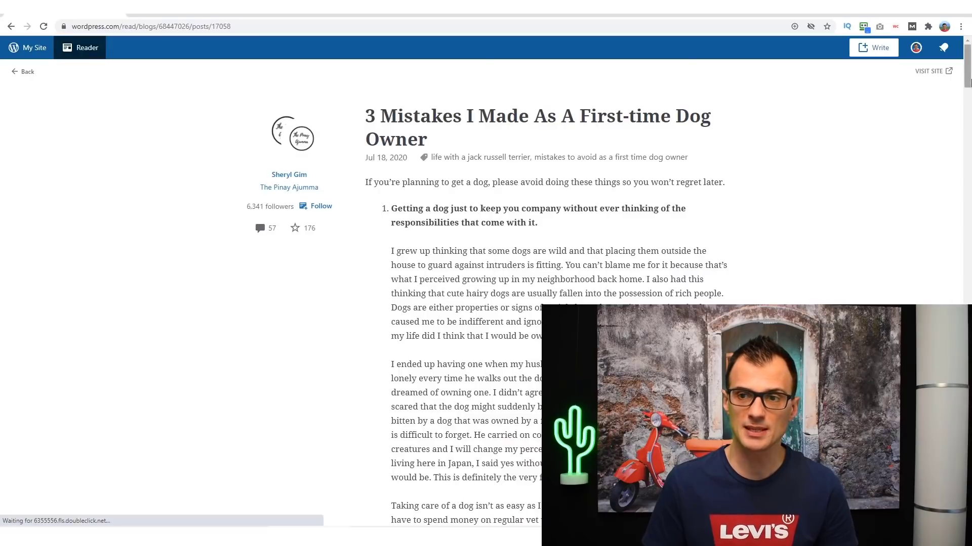
pyautogui.moveTo(970, 82); pyautogui.dragTo(970, 253)
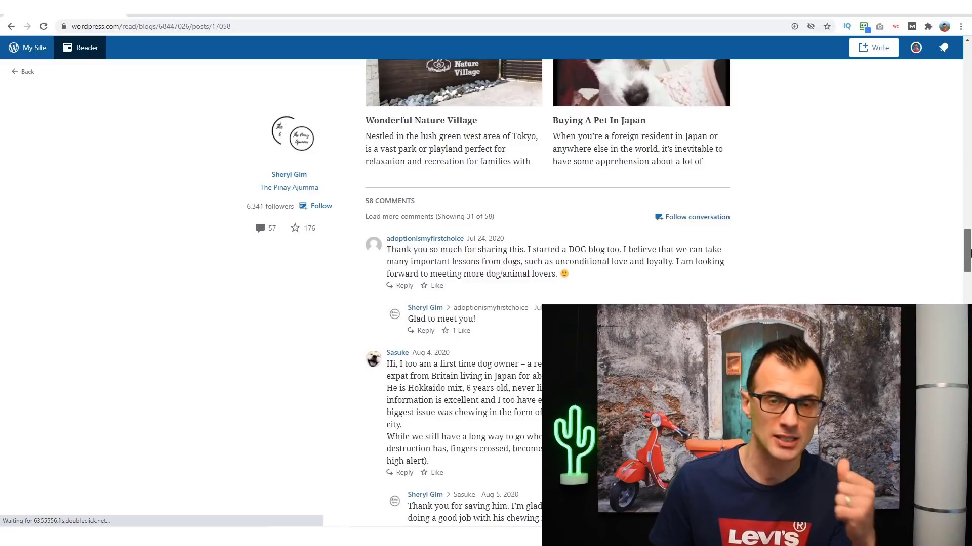
pyautogui.moveTo(970, 253); pyautogui.dragTo(970, 289)
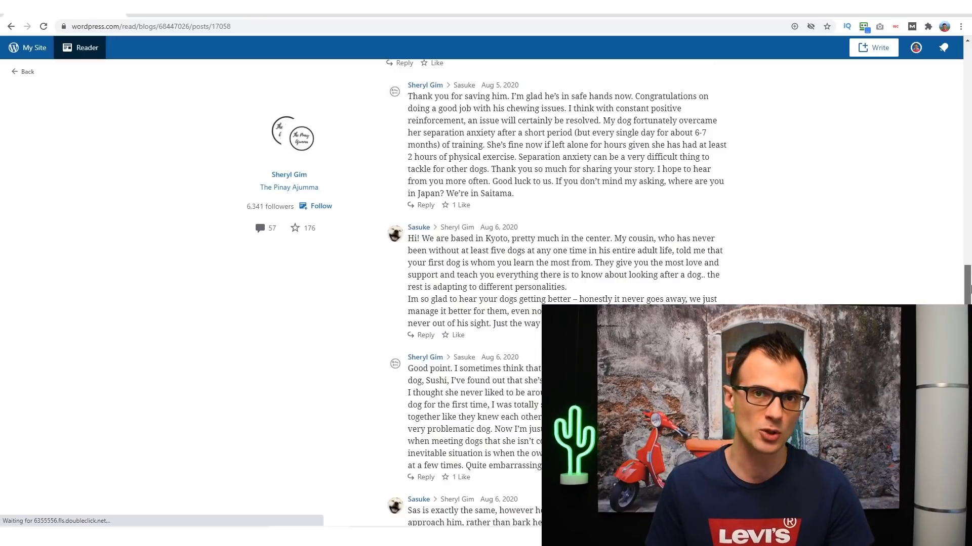
pyautogui.moveTo(967, 289); pyautogui.dragTo(967, 72)
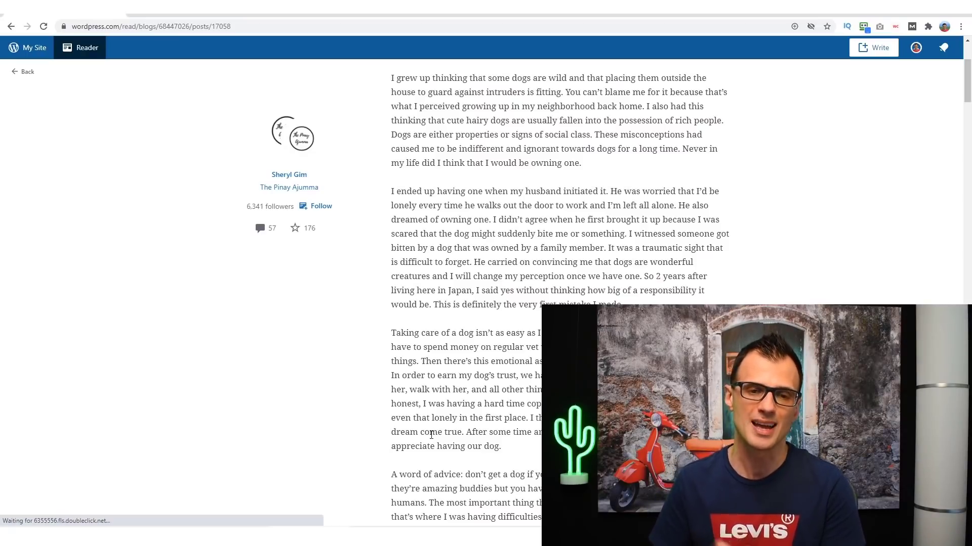
pyautogui.click(12, 24)
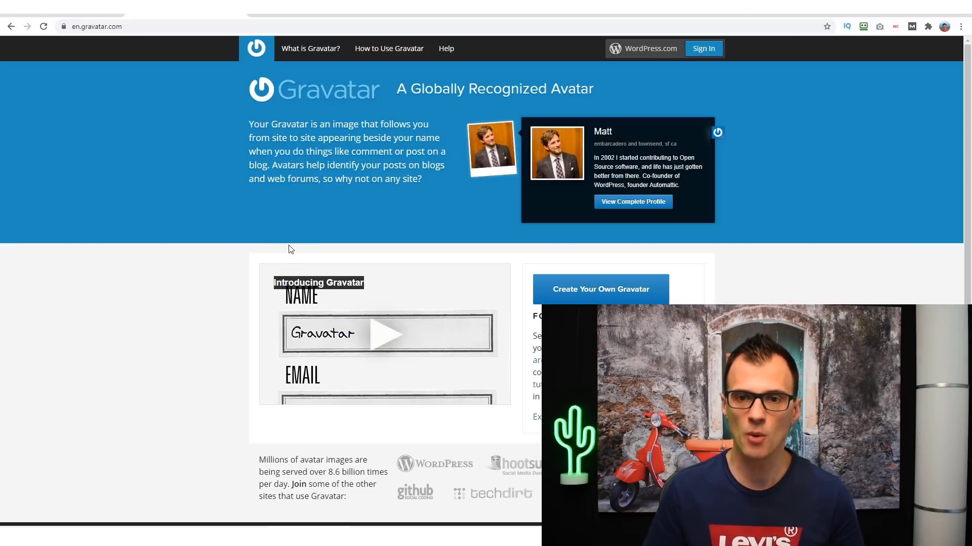
# - On the Gravatar site, start creating your own Gravatar and review the account sign-up form's email, username and password fields
pyautogui.scroll(-2, 774, 243)
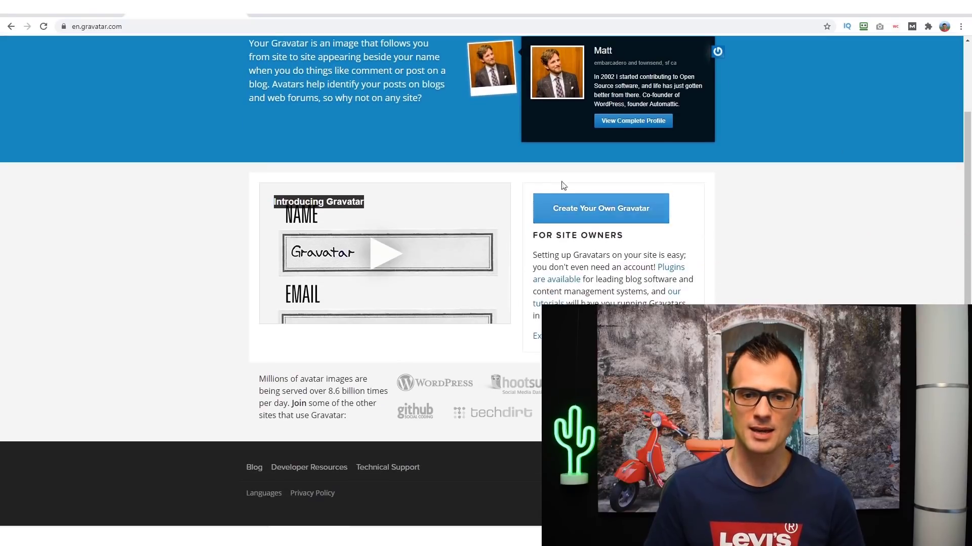
pyautogui.click(640, 214)
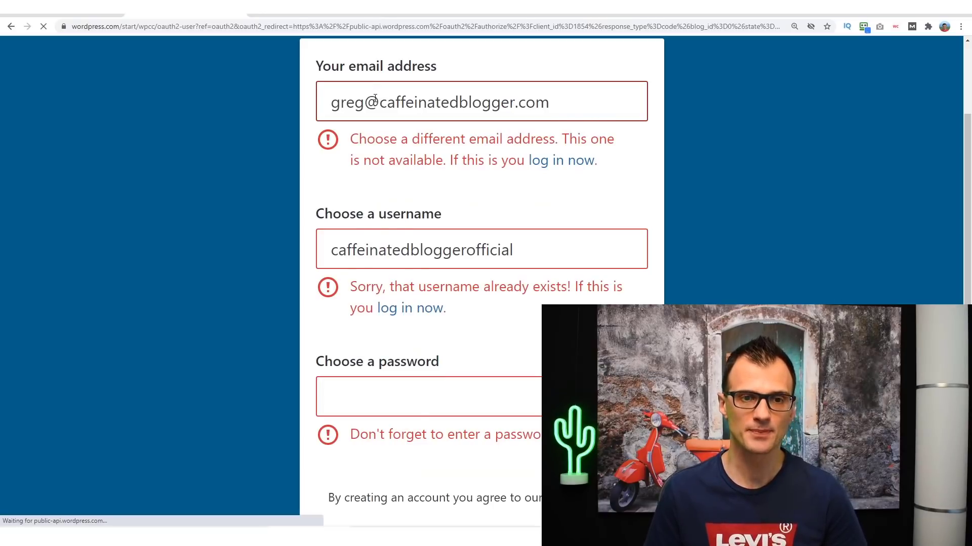
pyautogui.scroll(-2, 375, 98)
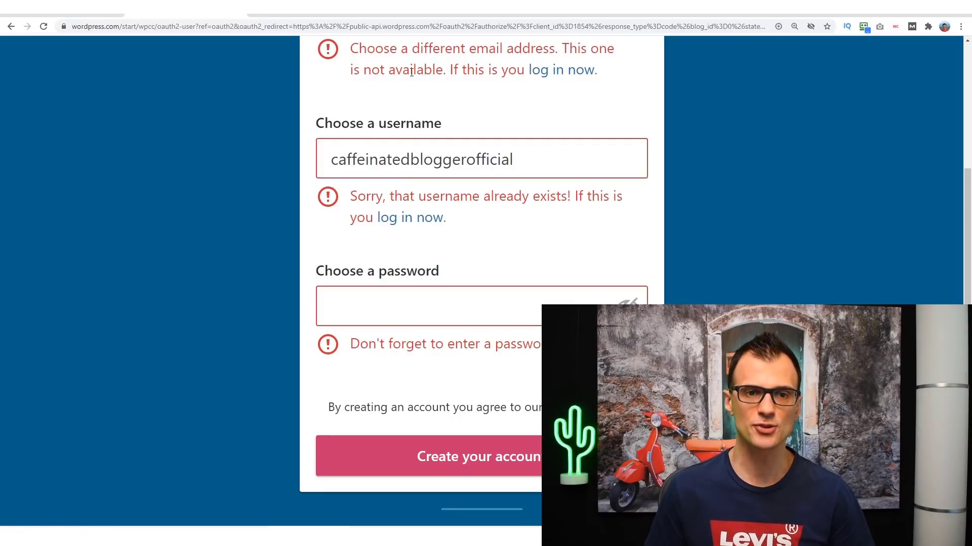
pyautogui.scroll(1, 754, 165)
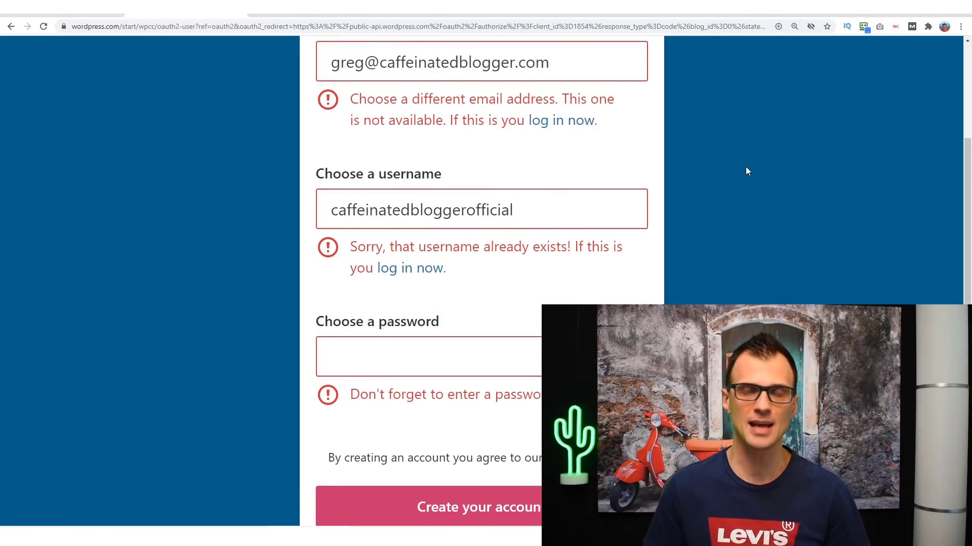
pyautogui.scroll(-1, 135, 231)
pyautogui.scroll(-2, 134, 232)
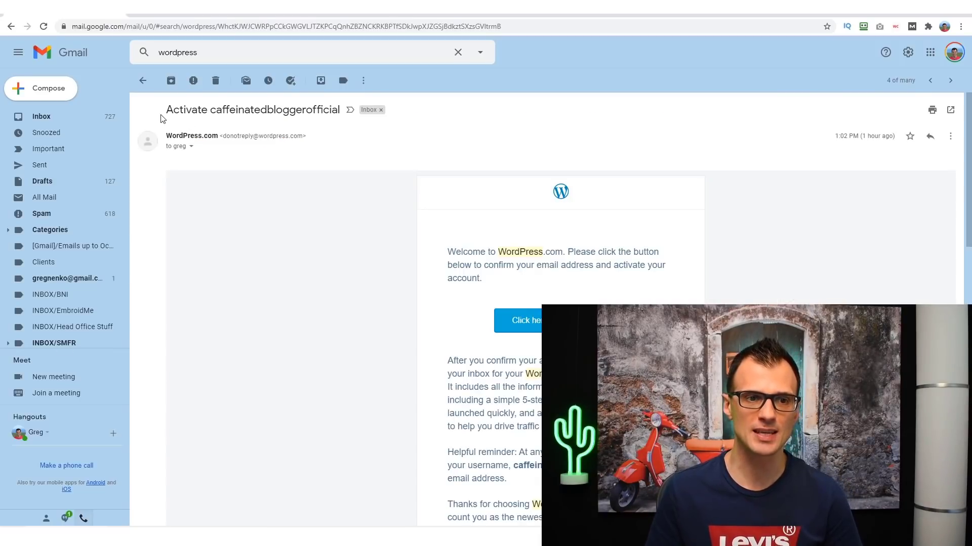
# - In Gmail, examine the WordPress.com activation email and select the username in its subject
pyautogui.tripleClick(201, 107)
pyautogui.doubleClick(294, 116)
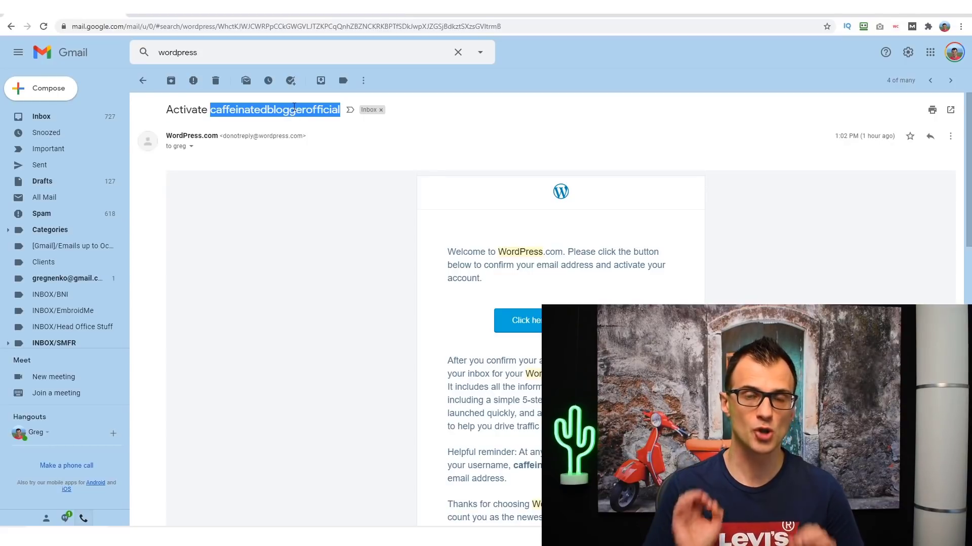
pyautogui.scroll(-2, 269, 183)
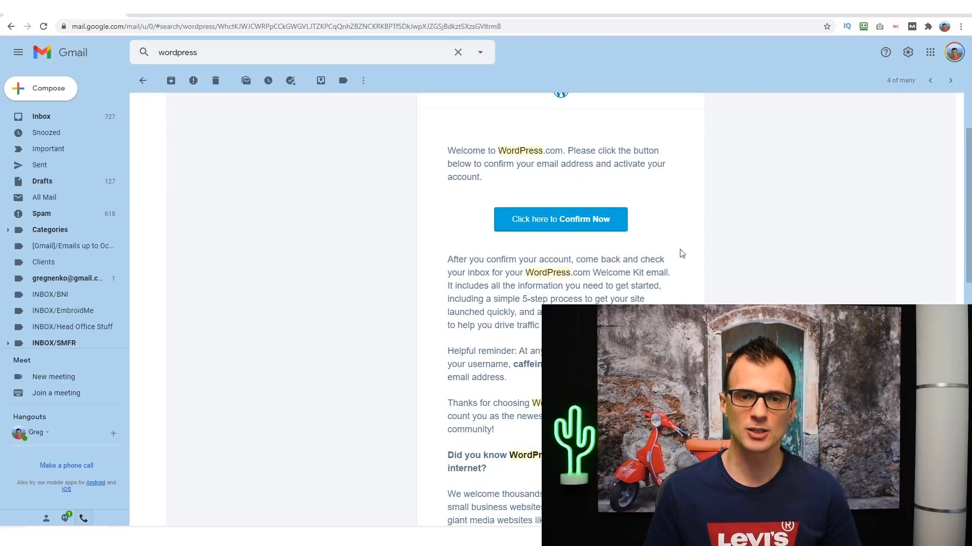
pyautogui.scroll(2, 348, 280)
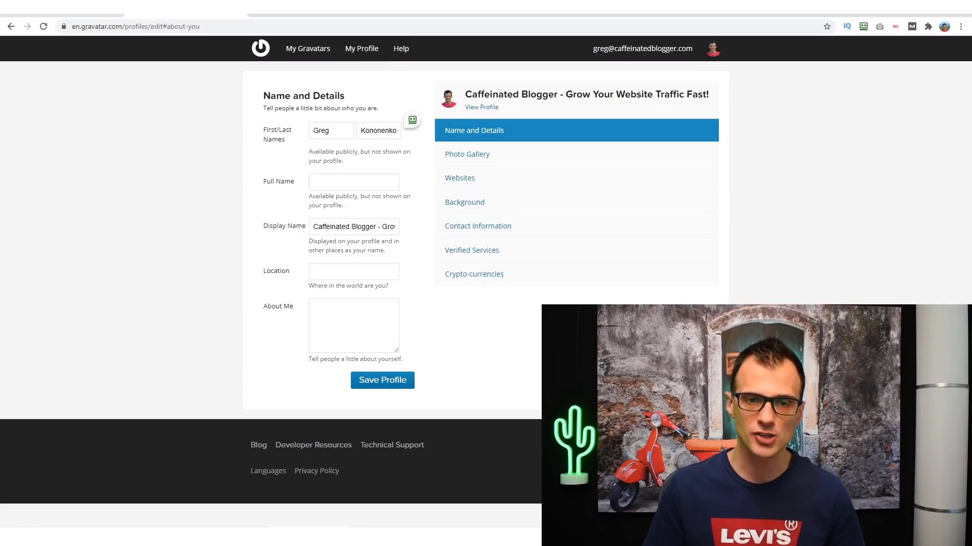
# - In the Gravatar profile's Websites section, open the form for adding a website, ready for entry of the Website URL
pyautogui.click(477, 184)
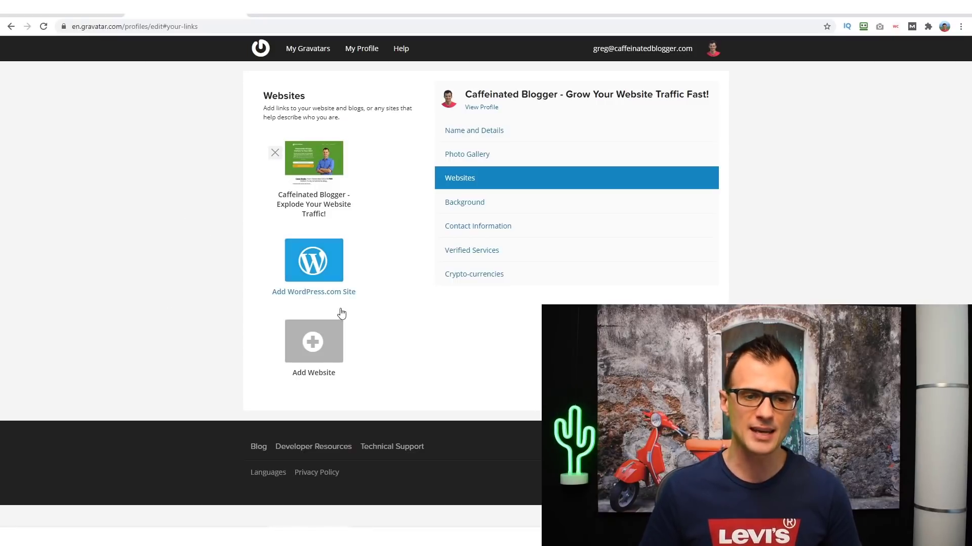
pyautogui.click(324, 361)
pyautogui.scroll(-2, 354, 395)
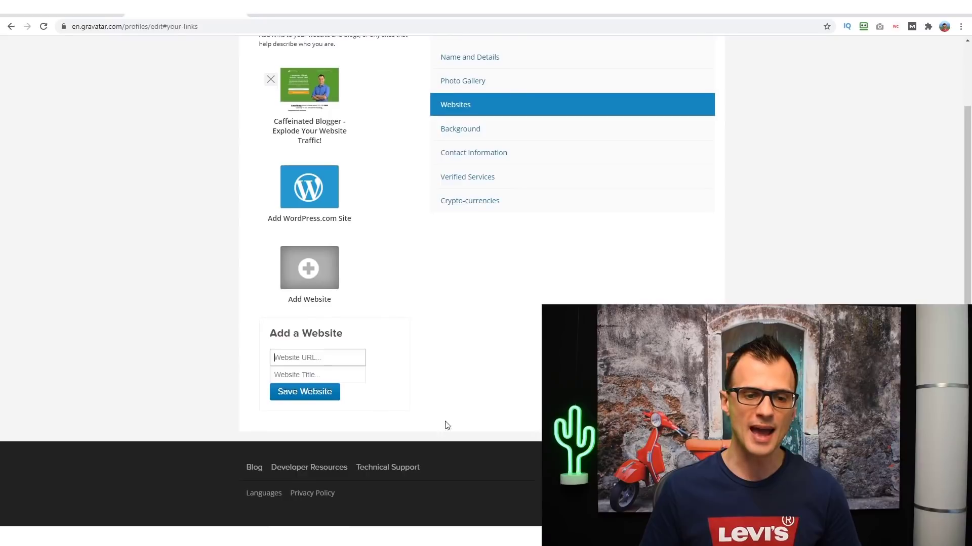
pyautogui.click(298, 356)
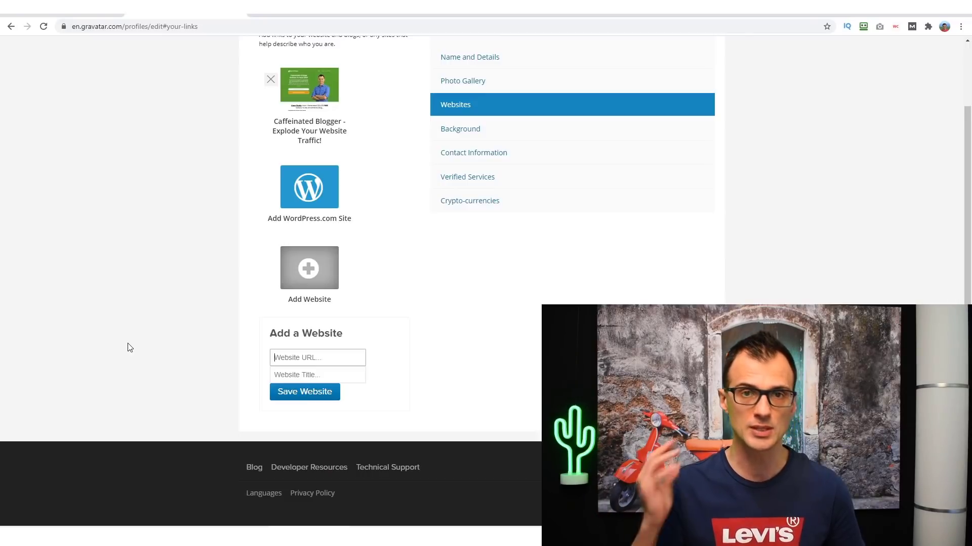
pyautogui.click(221, 352)
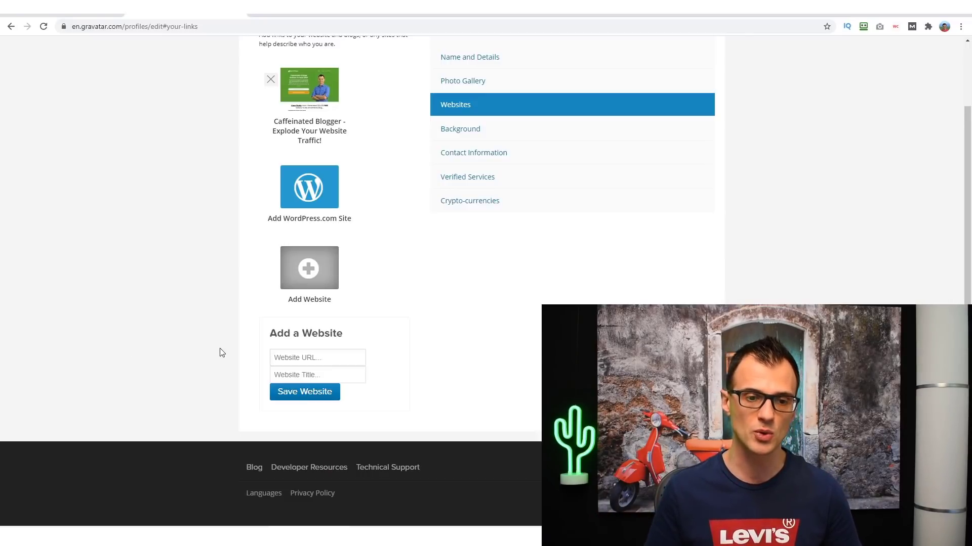
pyautogui.click(290, 355)
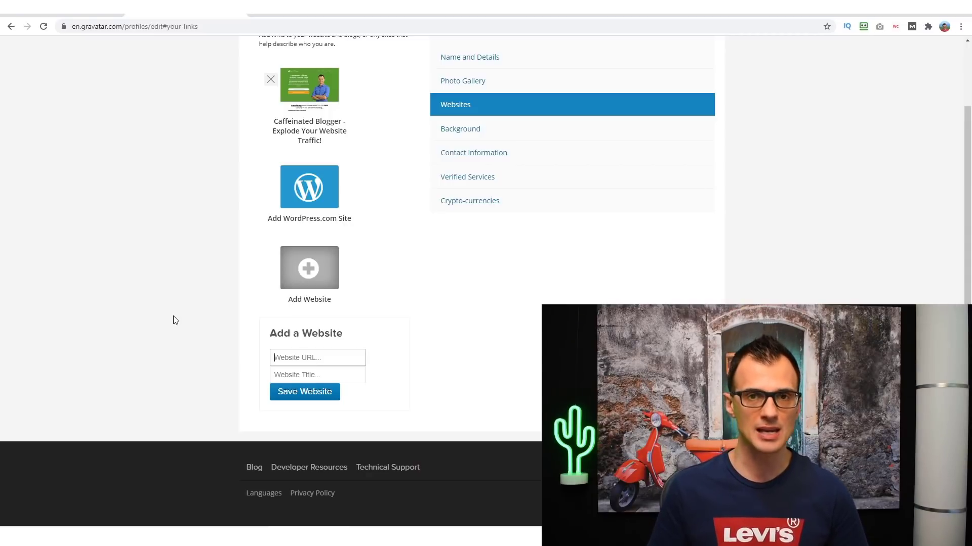
pyautogui.scroll(2, 461, 75)
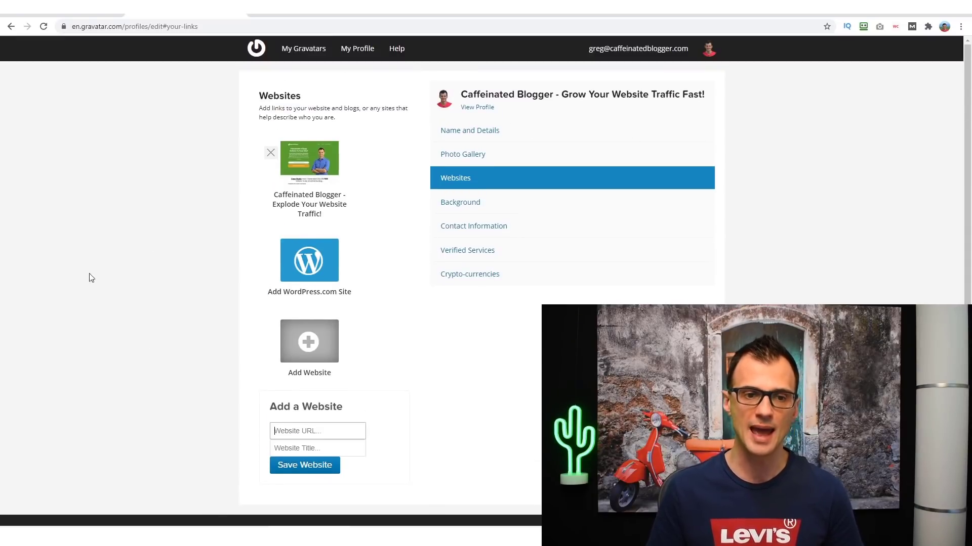
pyautogui.scroll(-2, 89, 273)
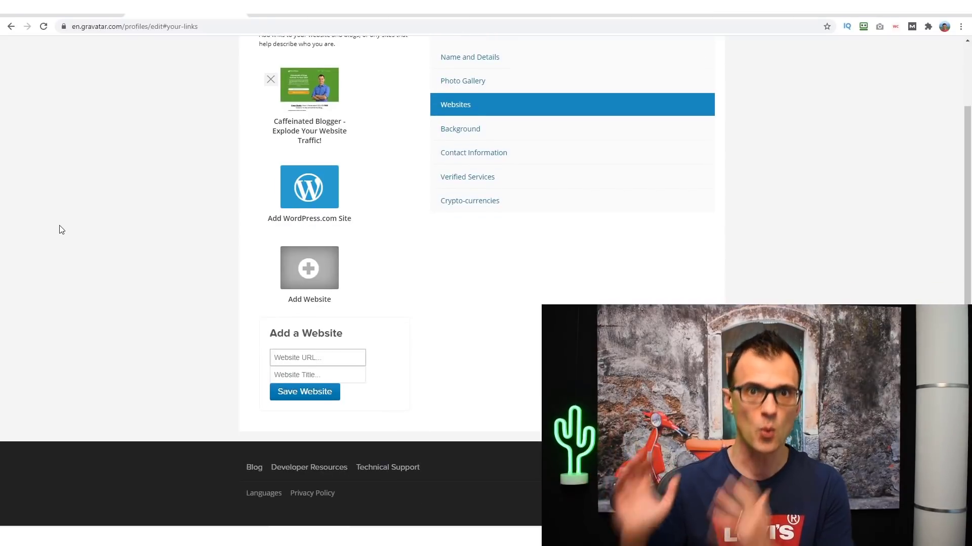
pyautogui.scroll(2, 148, 260)
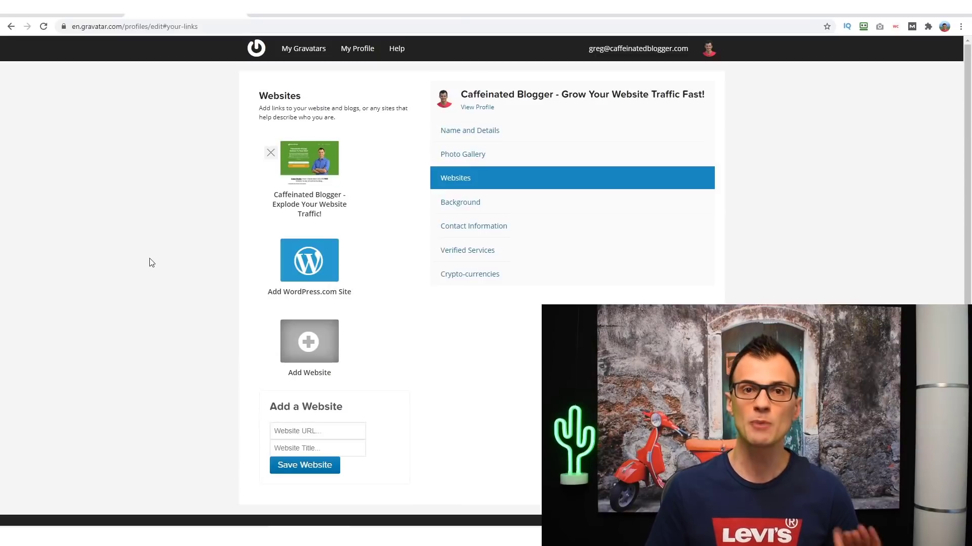
pyautogui.click(147, 260)
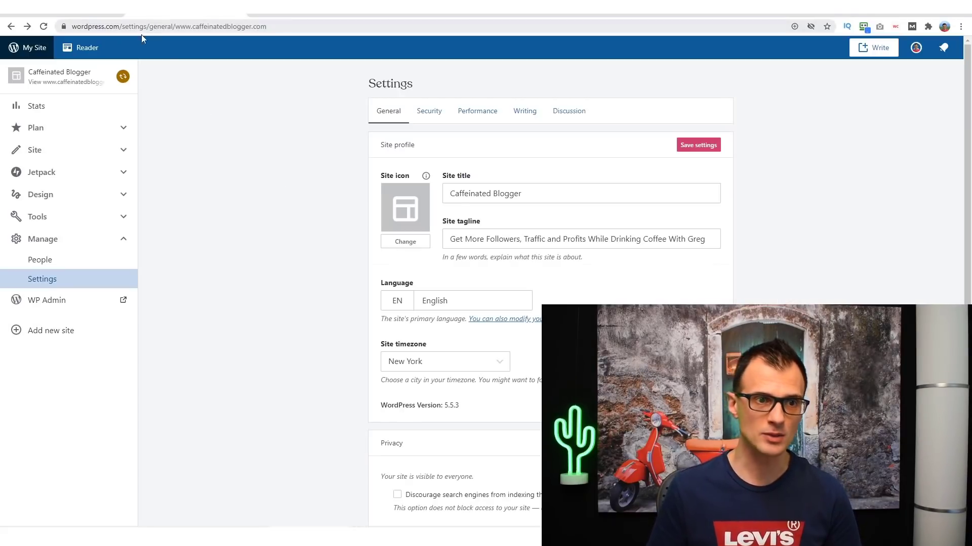
pyautogui.moveTo(121, 26); pyautogui.dragTo(729, 26)
pyautogui.press('BackSpace')
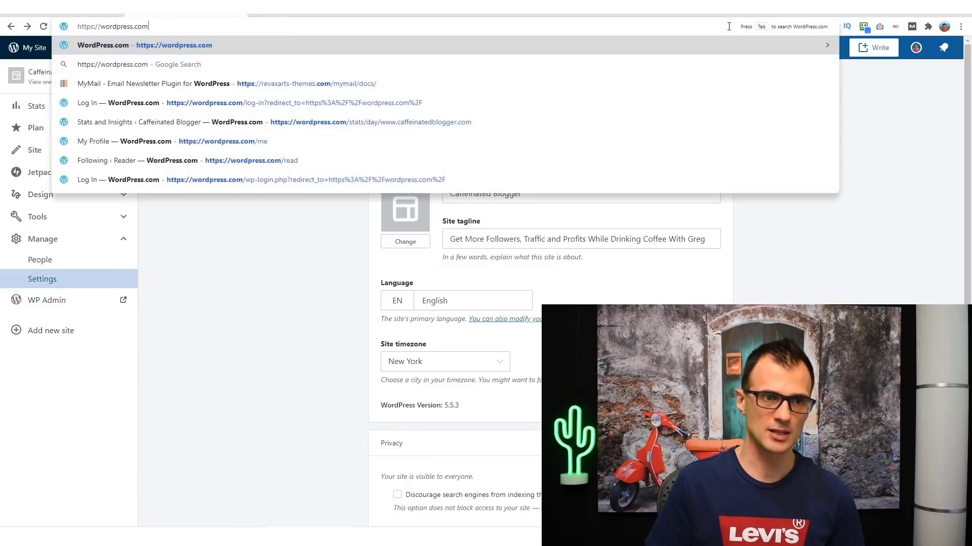
pyautogui.hotkey('ctrl', 'shift', 'Left')
pyautogui.hotkey('ctrl', 'shift', 'Left')
pyautogui.hotkey('ctrl', 'shift', 'Left')
pyautogui.press('Escape')
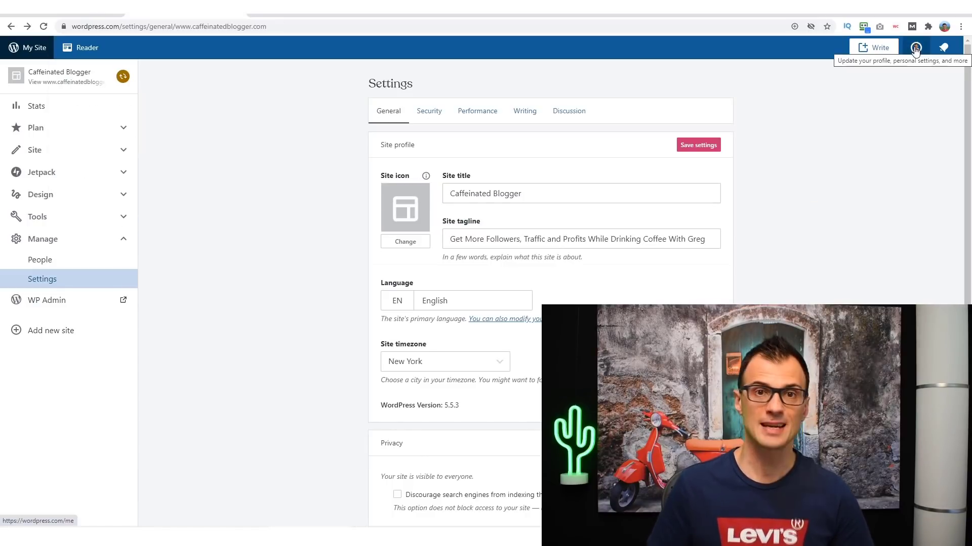
# - Open the WordPress.com account's My Profile page and examine the profile details and links at an enlarged page size
pyautogui.click(916, 48)
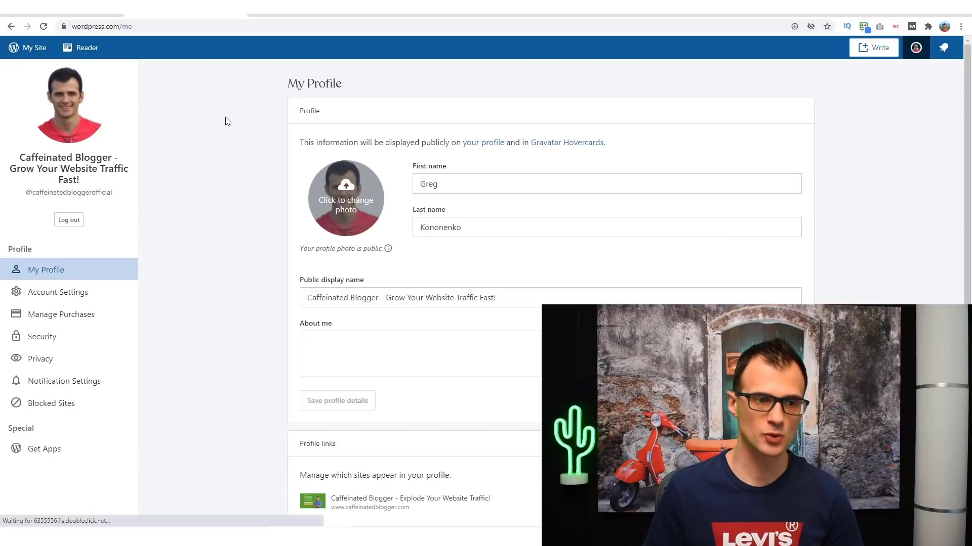
pyautogui.scroll(-1, 235, 167)
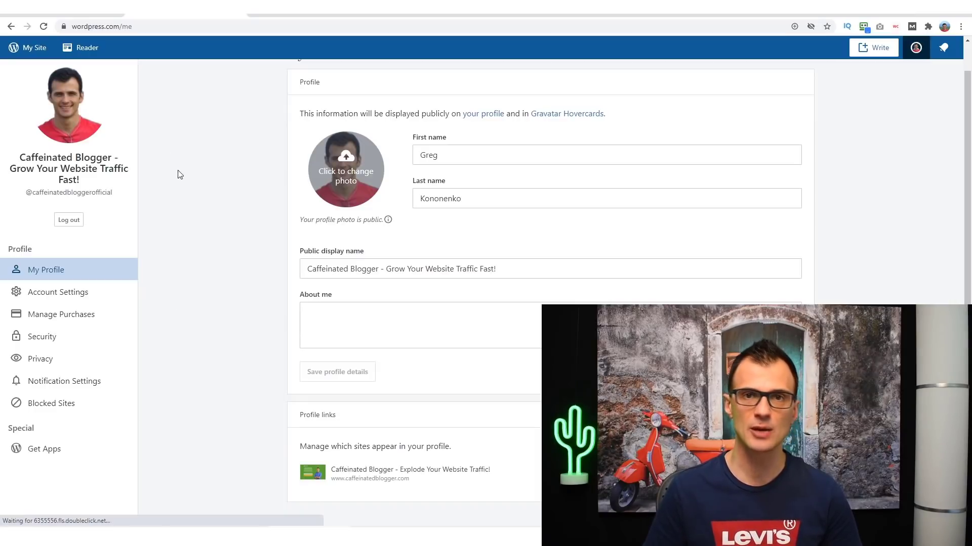
pyautogui.hotkey('ctrl', '+')
pyautogui.hotkey('ctrl', '+')
pyautogui.hotkey('ctrl', '+')
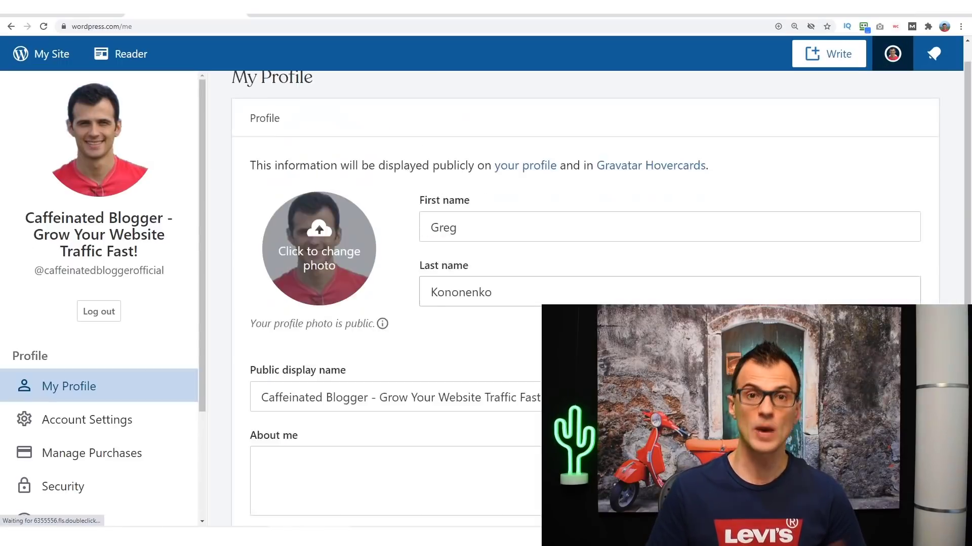
# - In the My Profile page's Profile links section, open the choices for adding a WordPress site or a URL
pyautogui.scroll(-5, 427, 462)
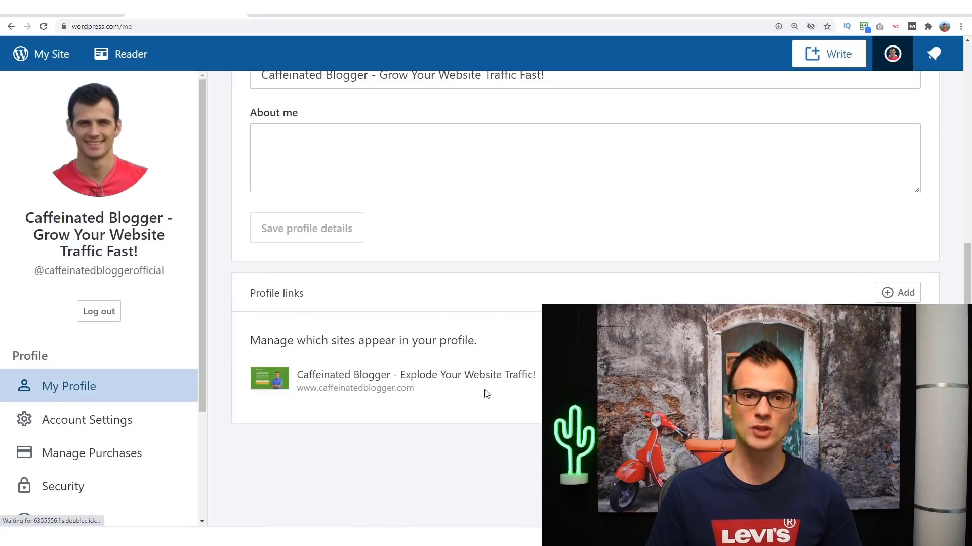
pyautogui.hotkey('ctrl', '+')
pyautogui.hotkey('ctrl', '+')
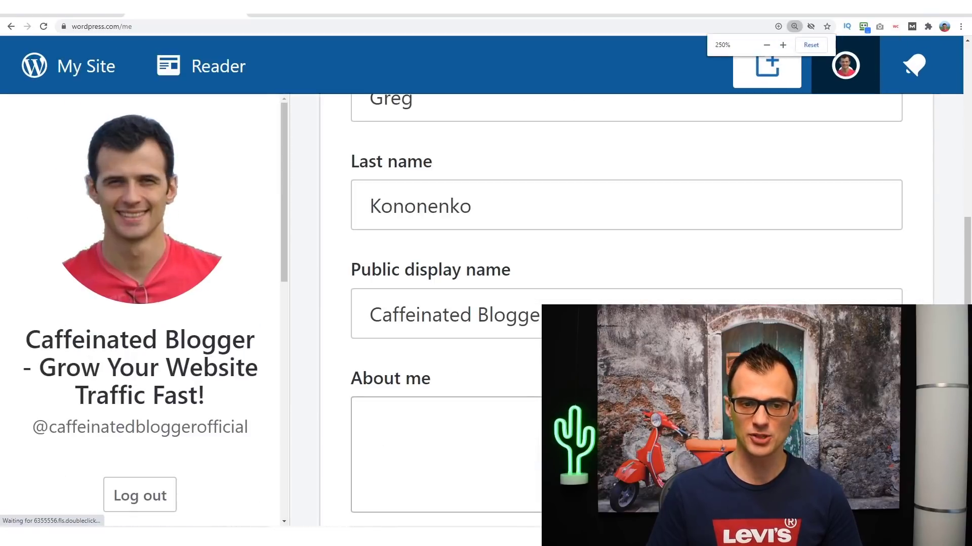
pyautogui.scroll(-5, 628, 303)
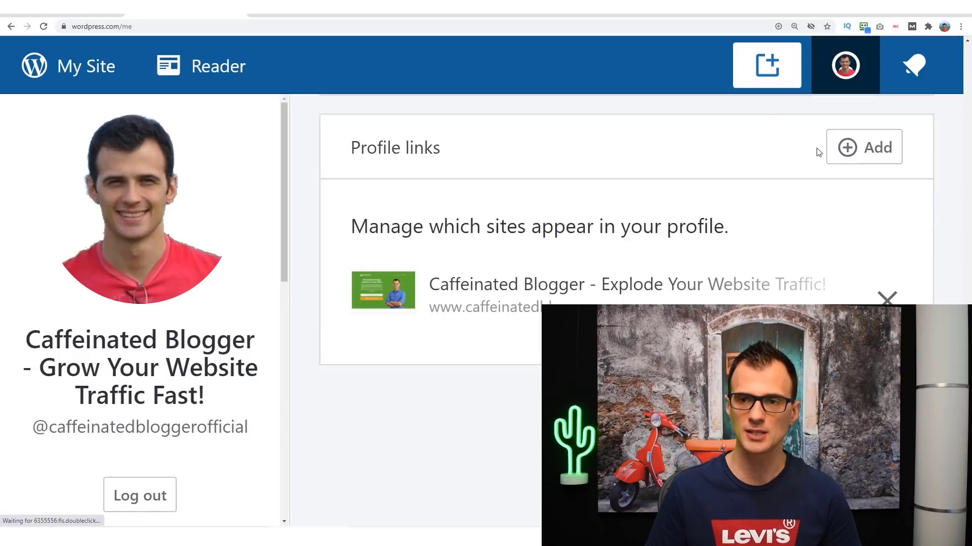
pyautogui.click(853, 156)
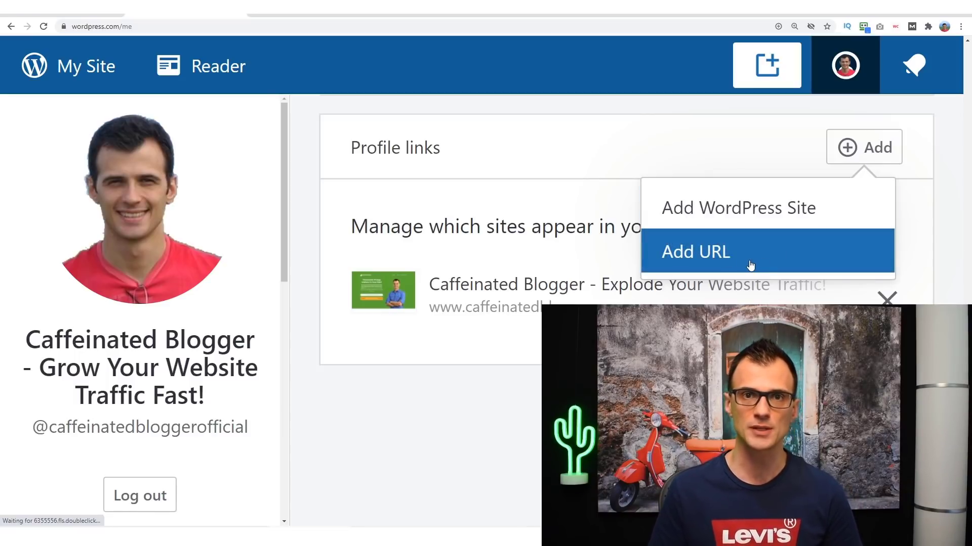
# - In the Caffeinated Blogger site's management settings, start adding a new site
pyautogui.hotkey('ctrl', '-')
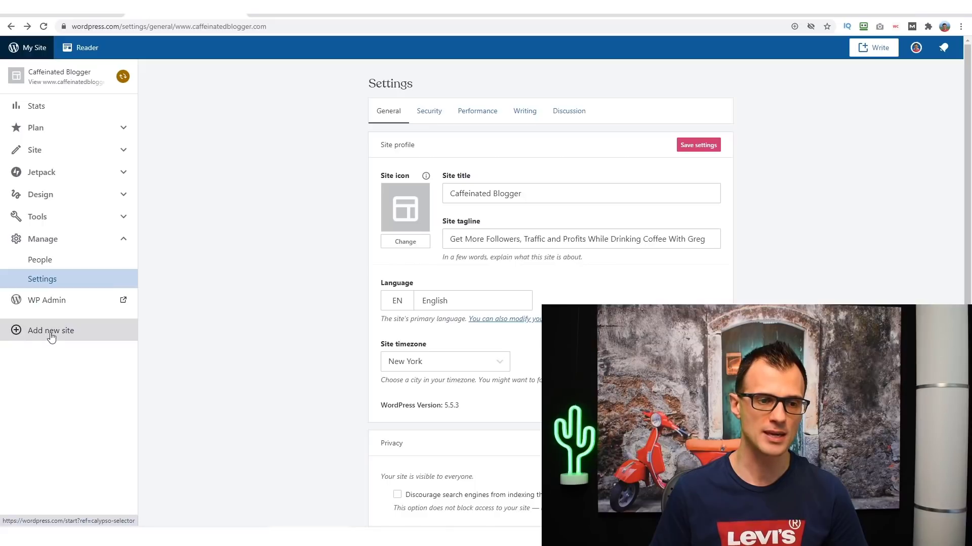
pyautogui.click(86, 341)
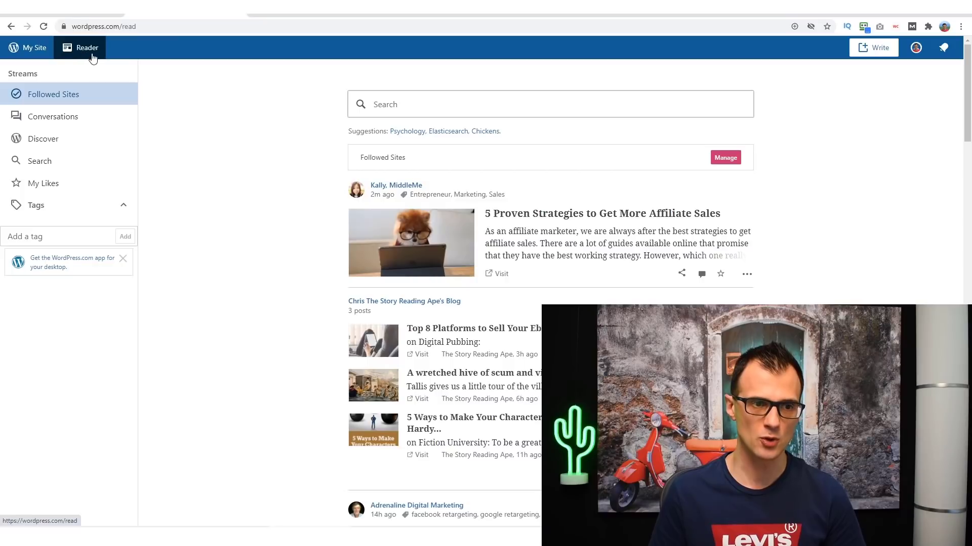
# - Search the WordPress.com Reader for "affiliate marketing"
pyautogui.click(21, 172)
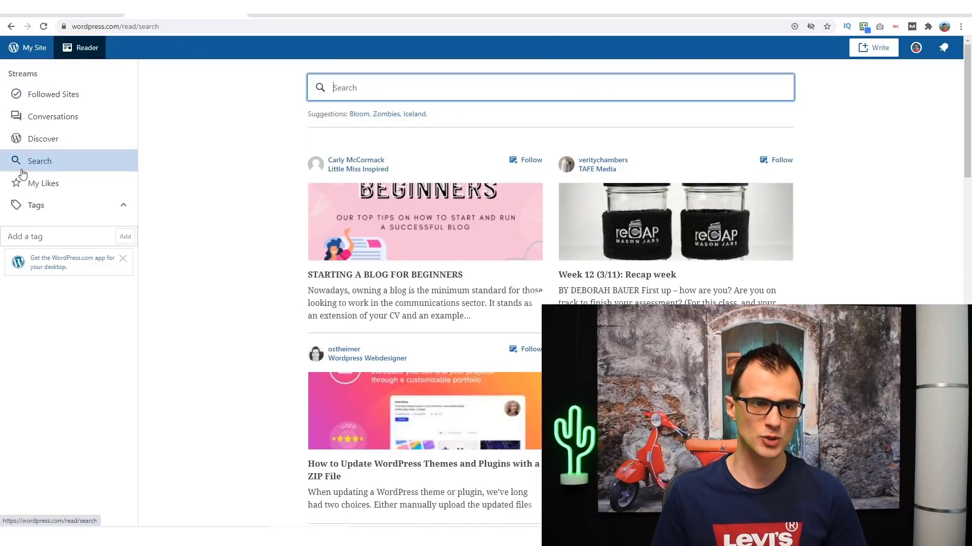
pyautogui.click(373, 91)
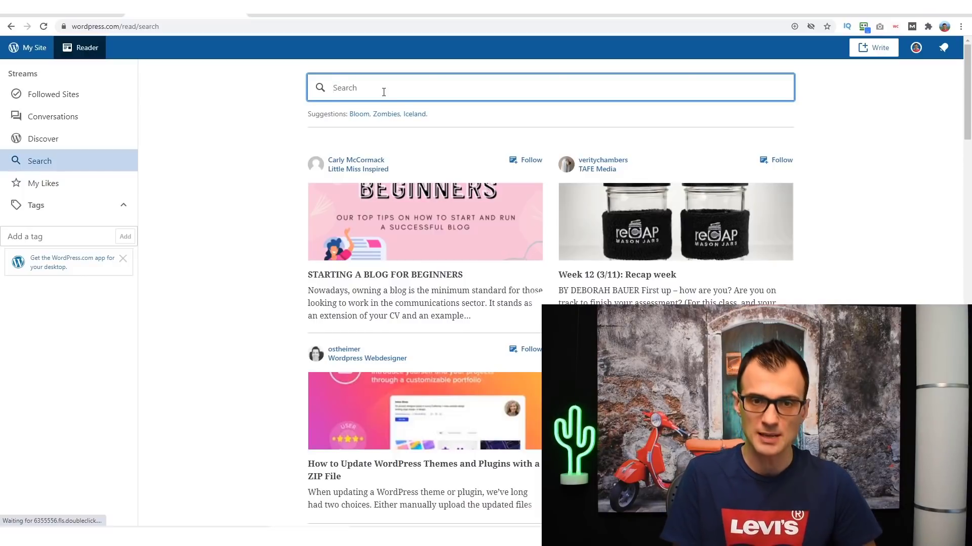
pyautogui.write('affiliate market')
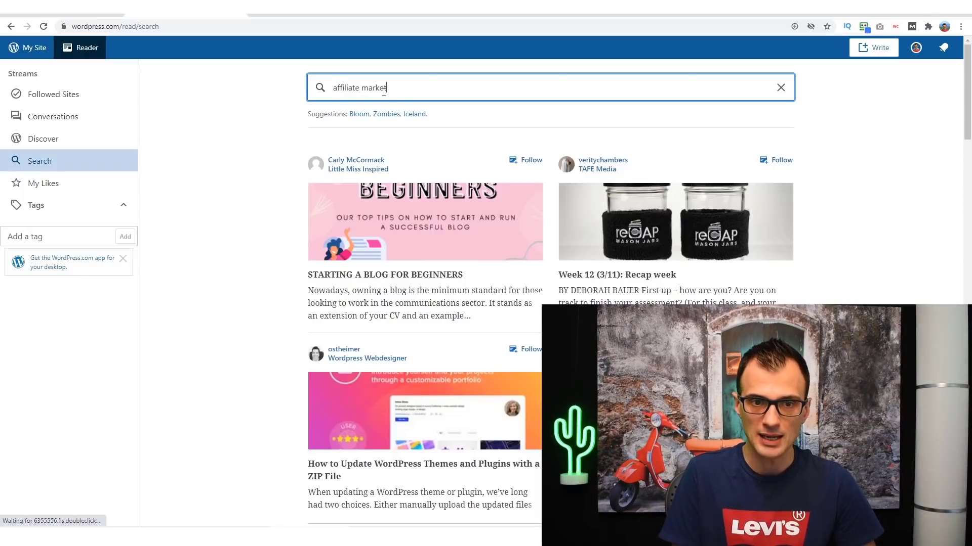
pyautogui.write('ing')
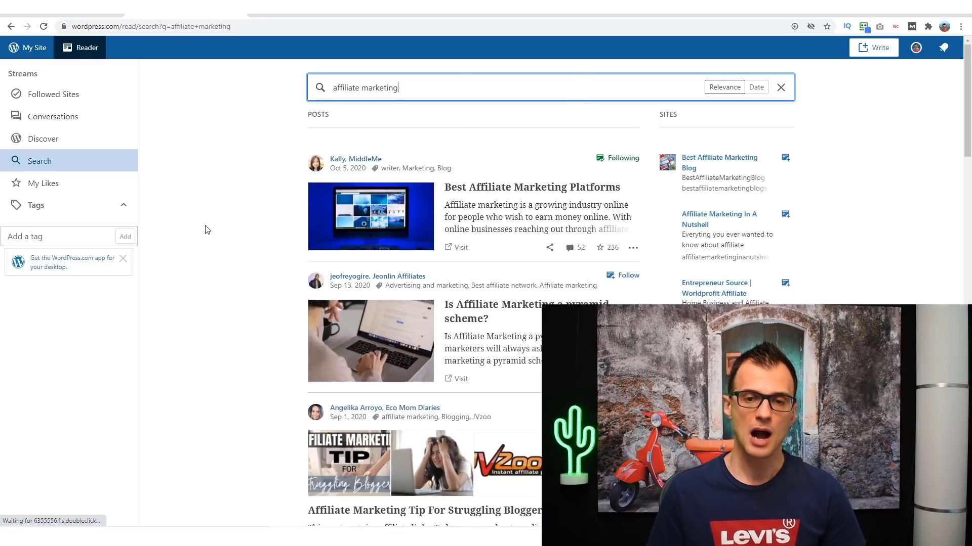
# - Examine the posts and sites found for "affiliate marketing", including their follow, comment and like options
pyautogui.scroll(-4, 210, 236)
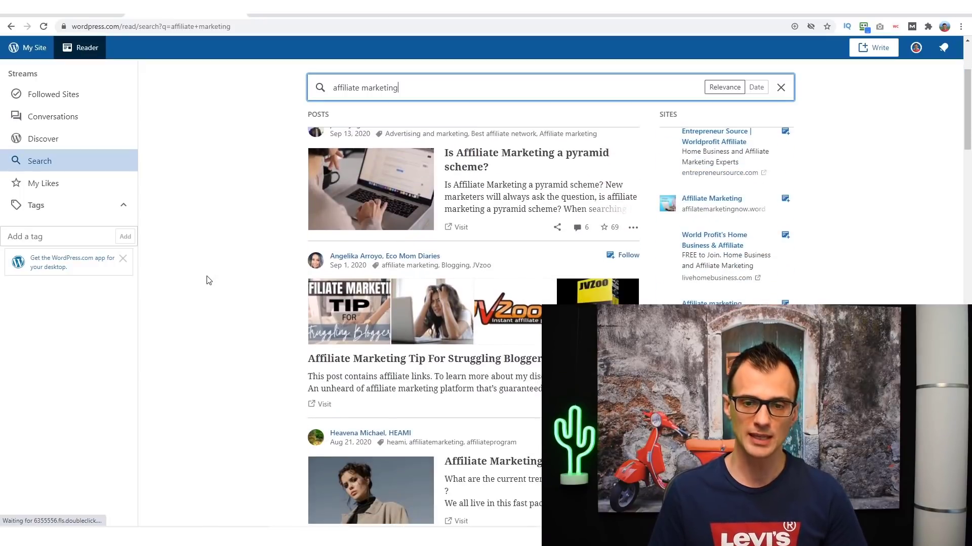
pyautogui.scroll(-2, 205, 276)
pyautogui.scroll(-9, 197, 273)
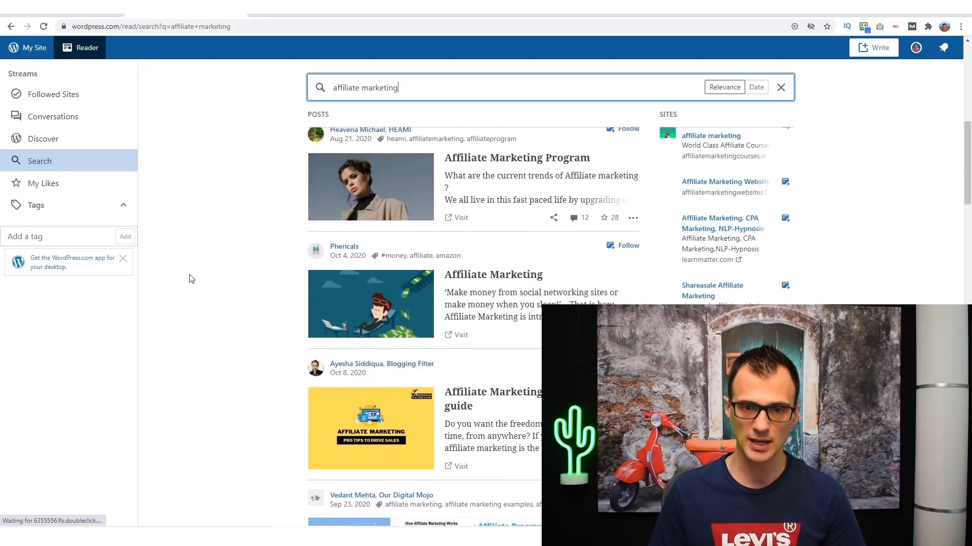
pyautogui.scroll(-8, 192, 280)
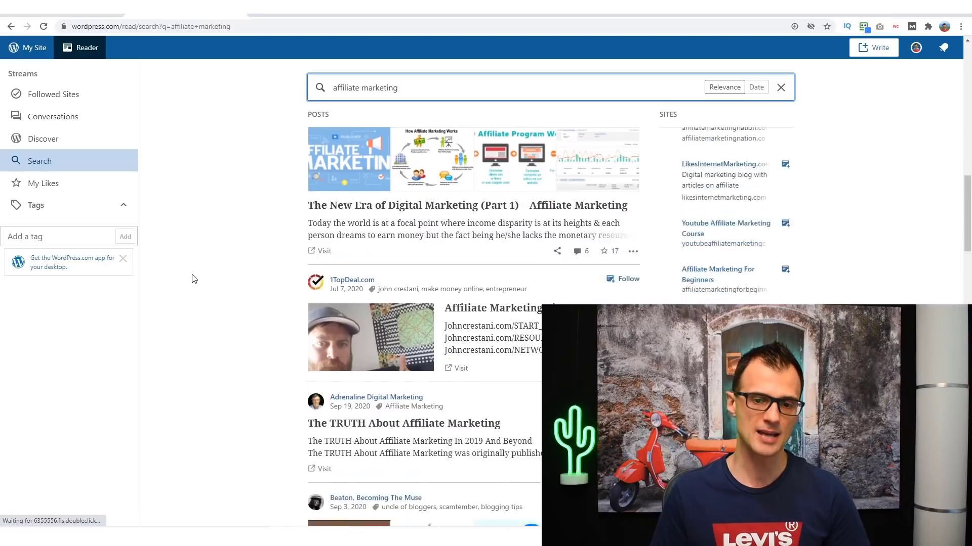
pyautogui.scroll(-3, 204, 280)
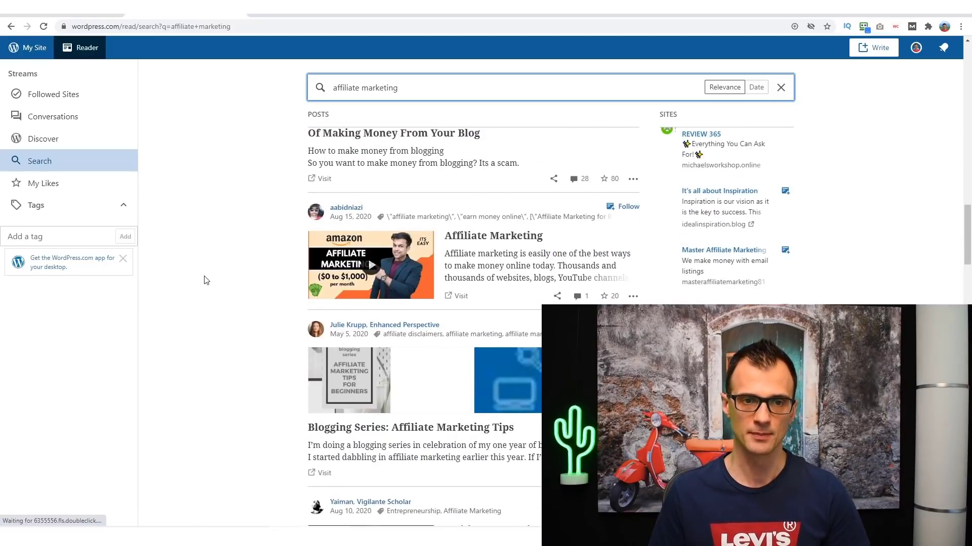
pyautogui.scroll(20, 210, 263)
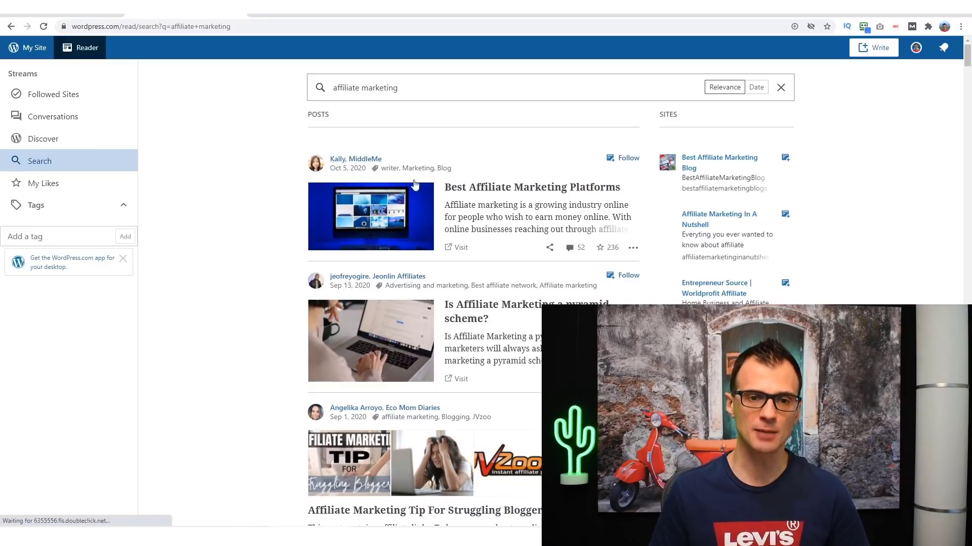
pyautogui.scroll(-1, 198, 355)
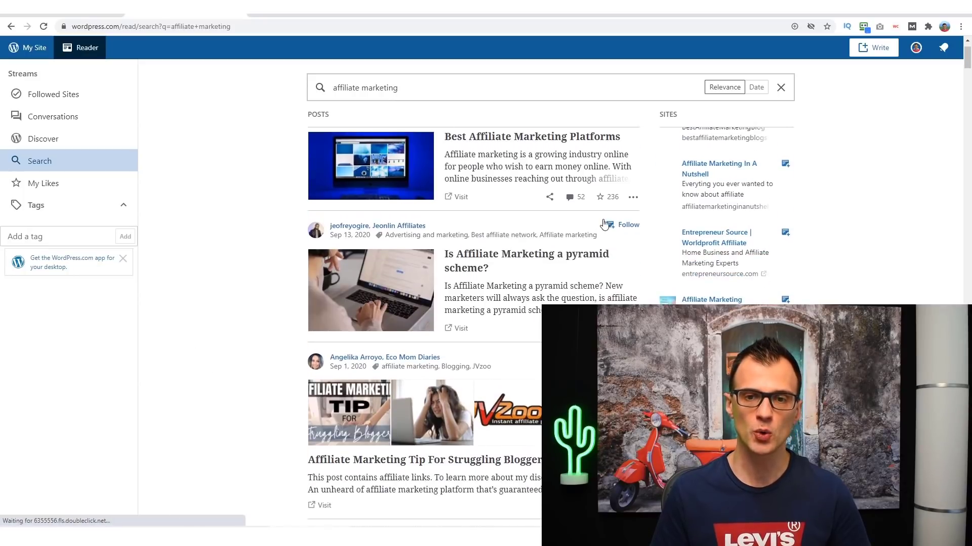
pyautogui.scroll(1, 599, 245)
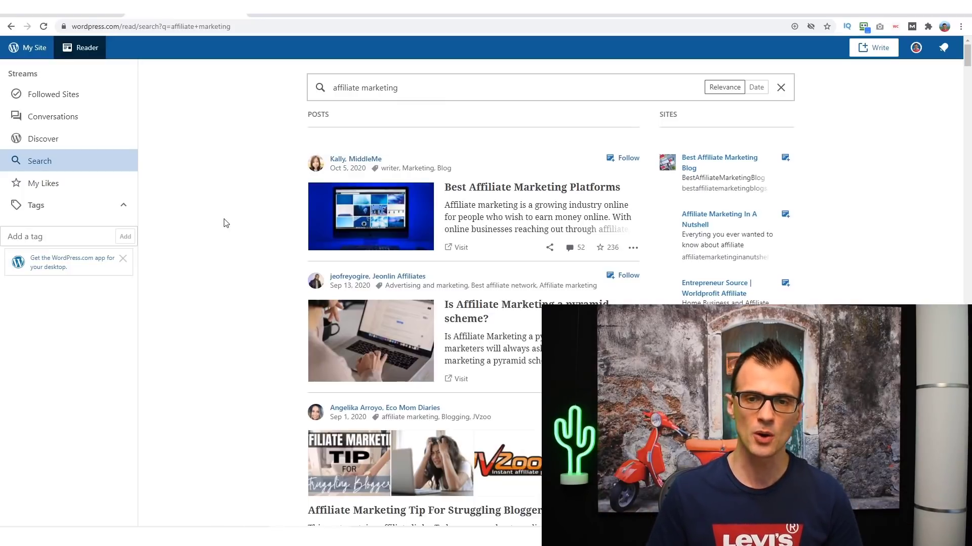
pyautogui.scroll(-1, 222, 218)
pyautogui.scroll(1, 219, 213)
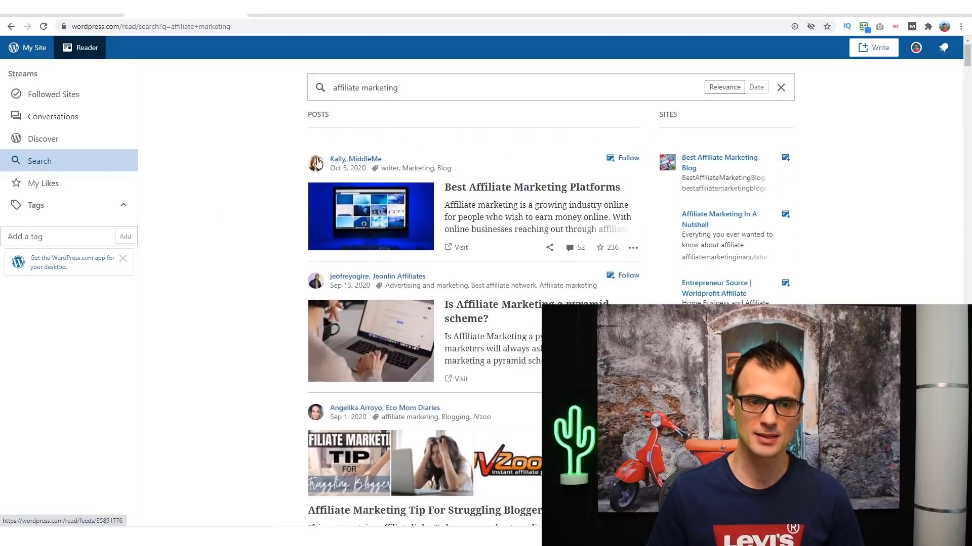
# - Follow the MiddleMe blog and like its post "Best Affiliate Marketing Platforms" in the search results
pyautogui.click(613, 160)
pyautogui.scroll(-1, 692, 155)
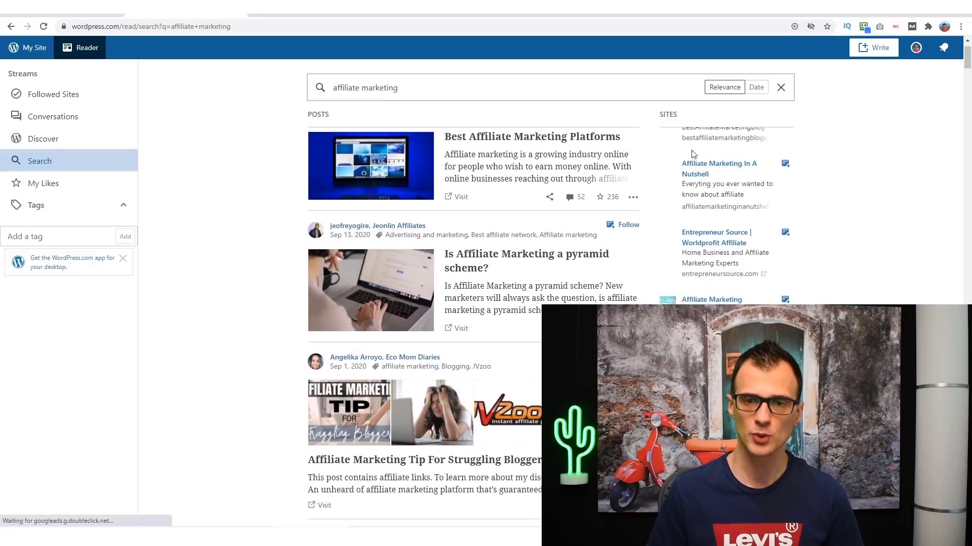
pyautogui.scroll(1, 612, 213)
pyautogui.click(600, 220)
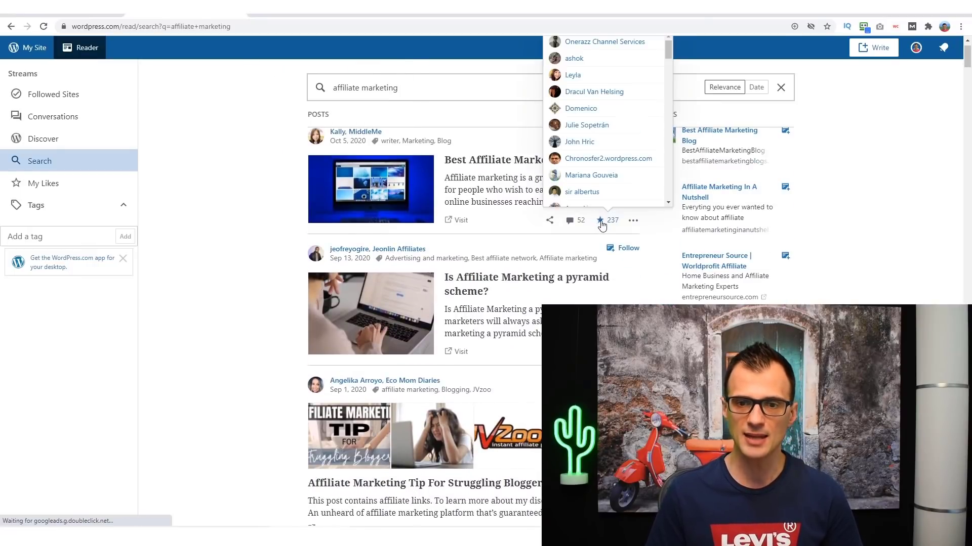
pyautogui.scroll(-1, 809, 269)
pyautogui.scroll(1, 809, 269)
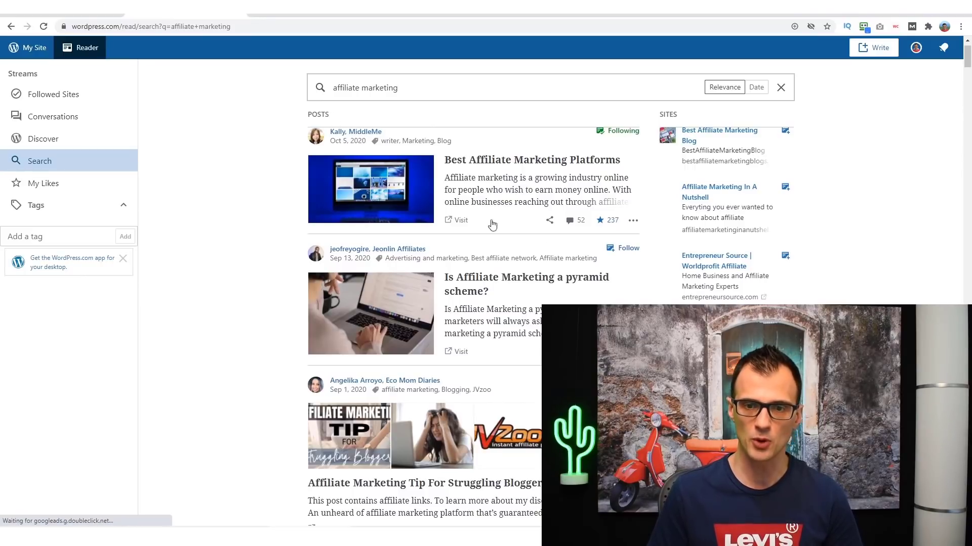
pyautogui.scroll(1, 229, 241)
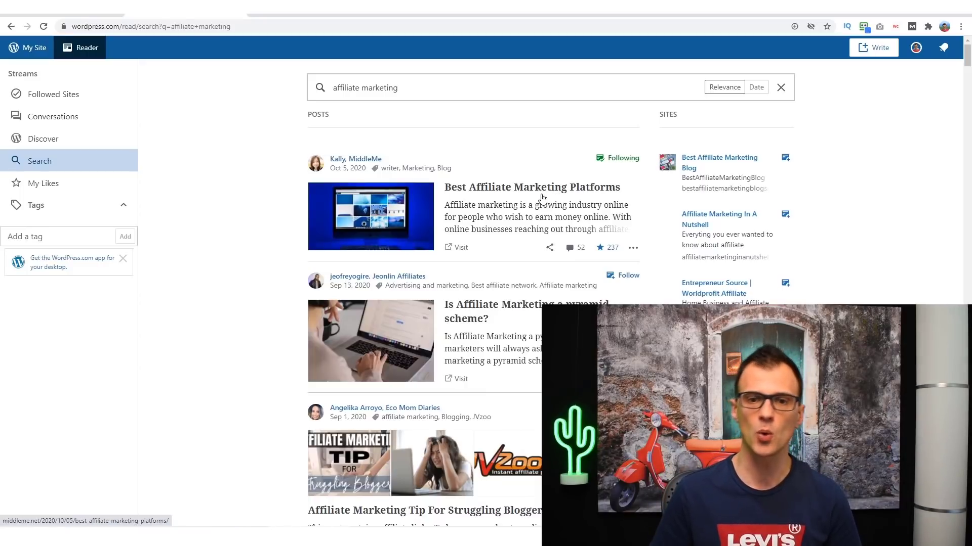
# - Follow the Jeonlin Affiliates blog and like its post "Is Affiliate Marketing a pyramid scheme?"
pyautogui.click(612, 279)
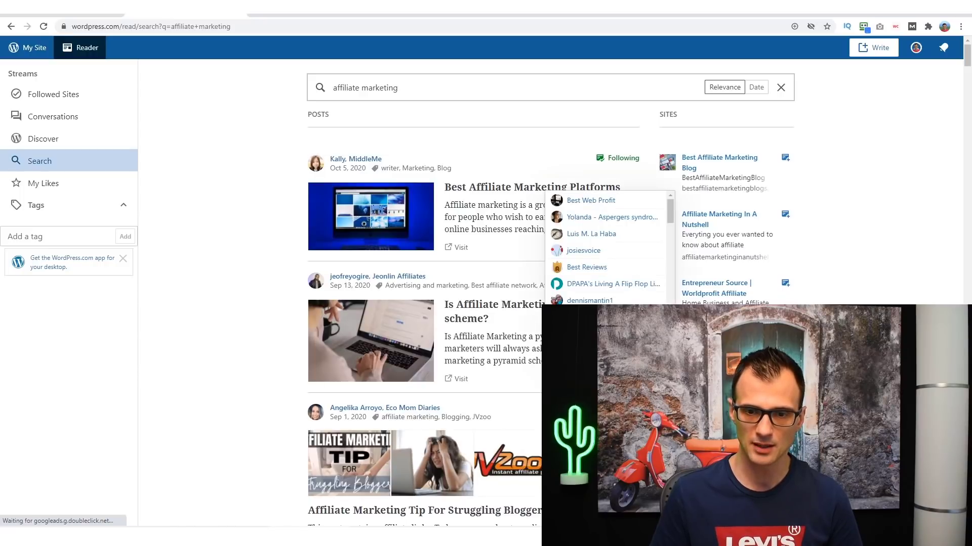
pyautogui.scroll(-4, 180, 284)
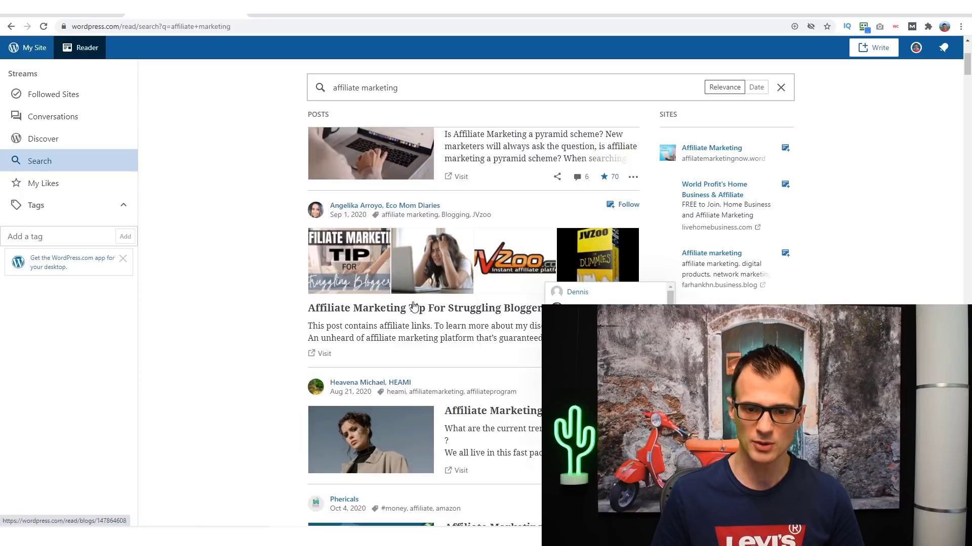
pyautogui.scroll(4, 210, 229)
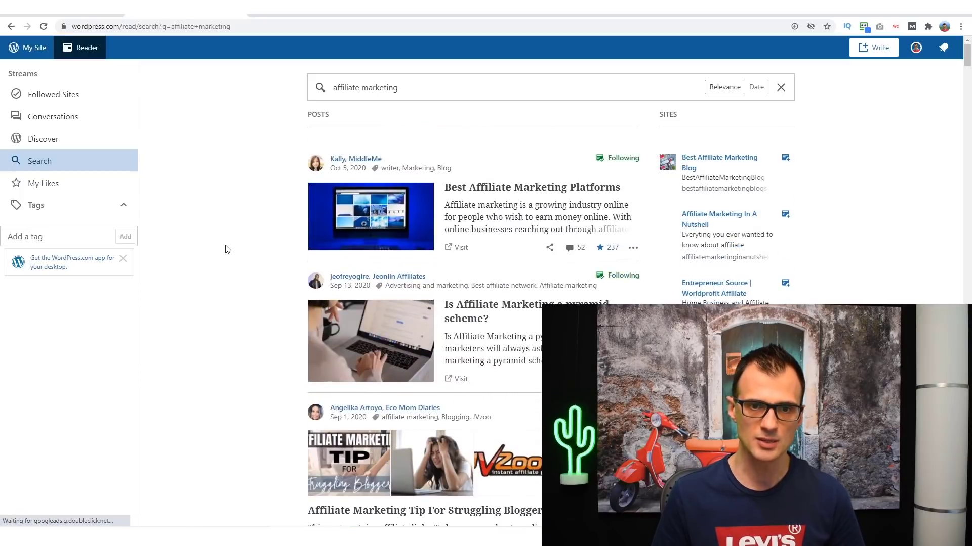
# - Open the post "Best Affiliate Marketing Platforms" and place the cursor in the empty comment box below its comments
pyautogui.click(481, 188)
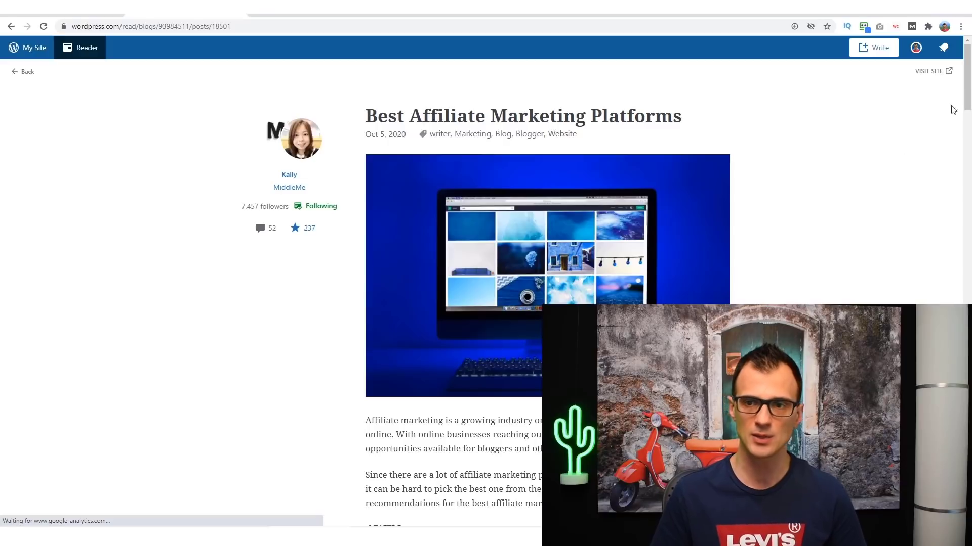
pyautogui.scroll(-5, 969, 114)
pyautogui.moveTo(969, 114); pyautogui.dragTo(966, 261)
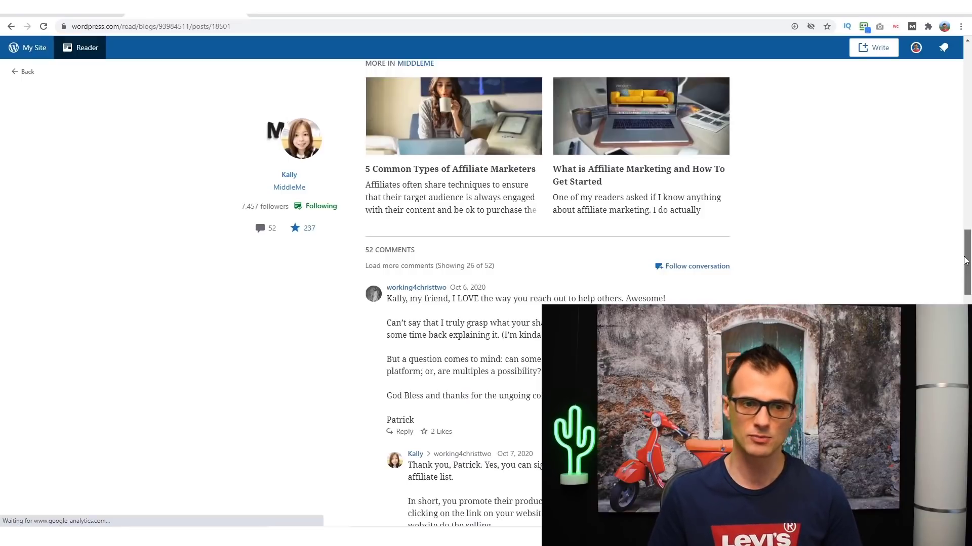
pyautogui.moveTo(966, 261); pyautogui.dragTo(967, 370)
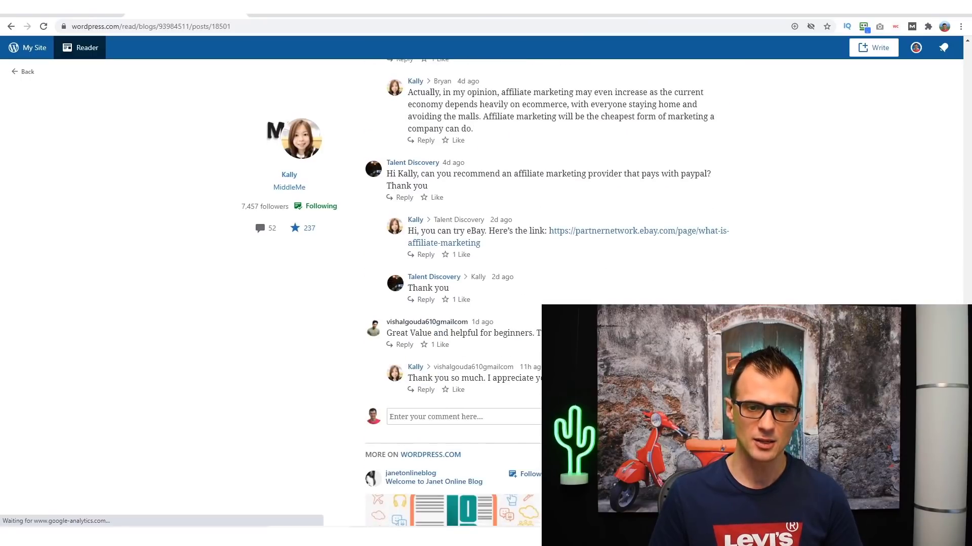
pyautogui.click(430, 417)
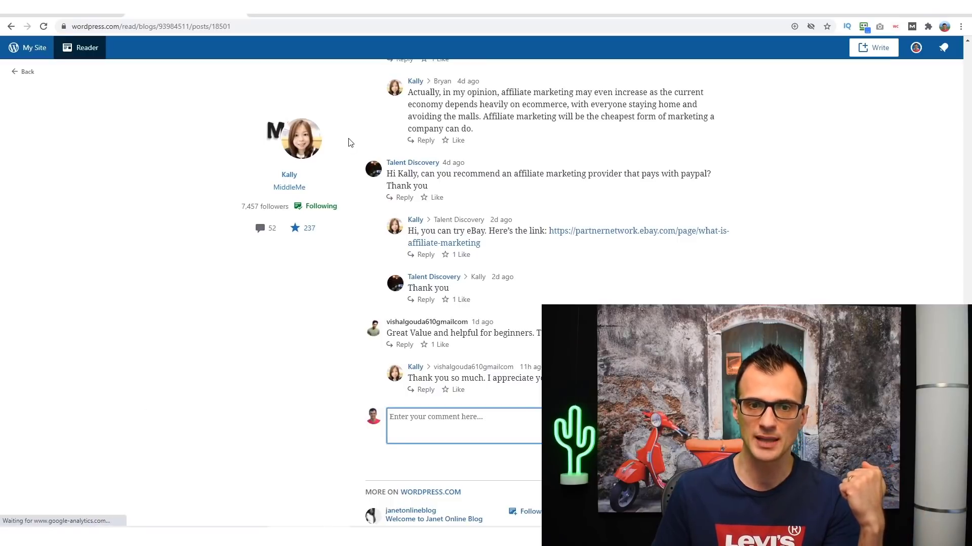
# - Examine the comments on "Best Affiliate Marketing Platforms" and which websites the commenters' names link to
pyautogui.scroll(4, 527, 292)
pyautogui.scroll(5, 507, 318)
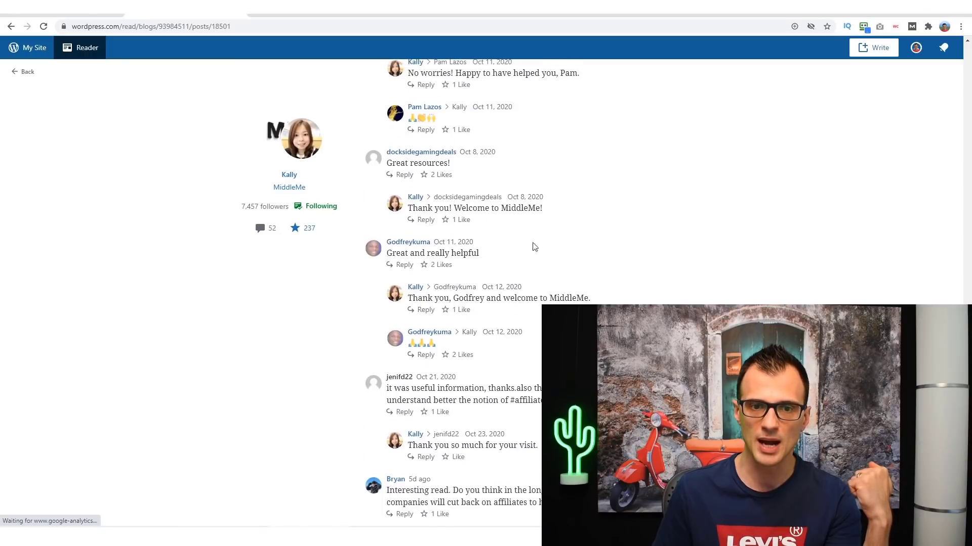
pyautogui.scroll(2, 530, 248)
pyautogui.scroll(3, 410, 266)
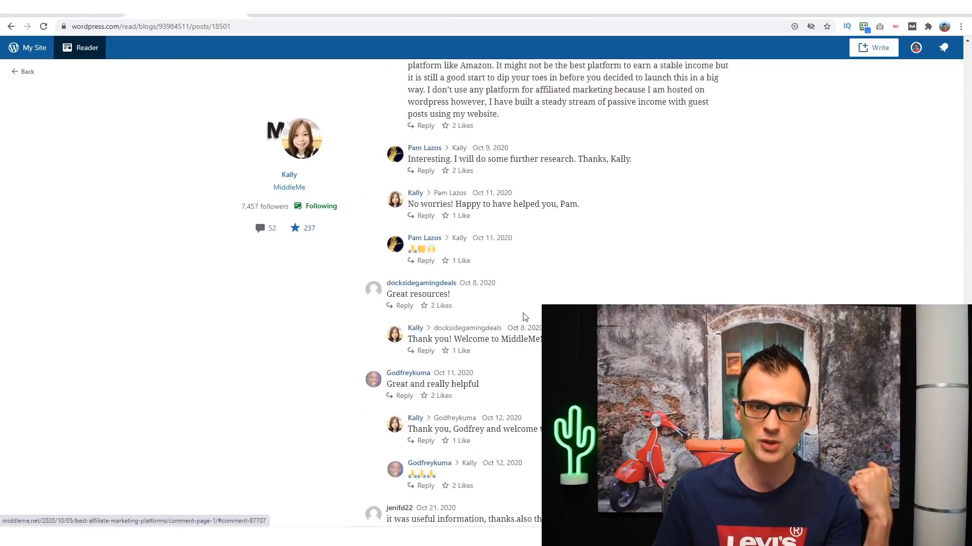
pyautogui.click(260, 228)
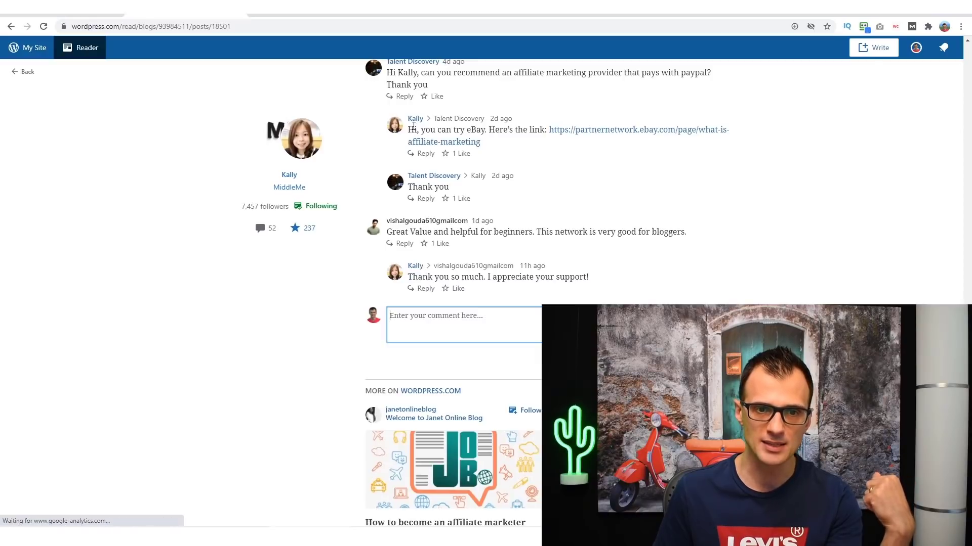
pyautogui.scroll(2, 412, 128)
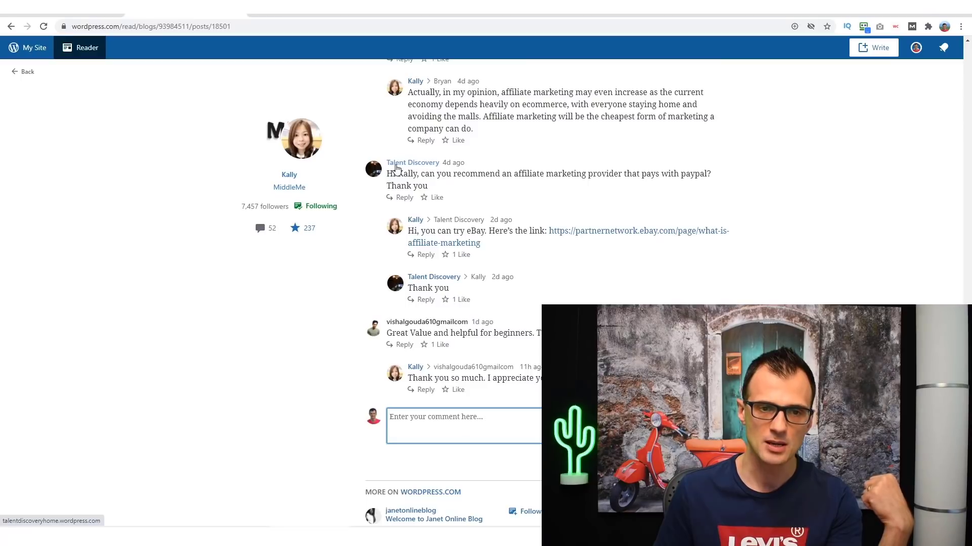
pyautogui.scroll(2, 396, 168)
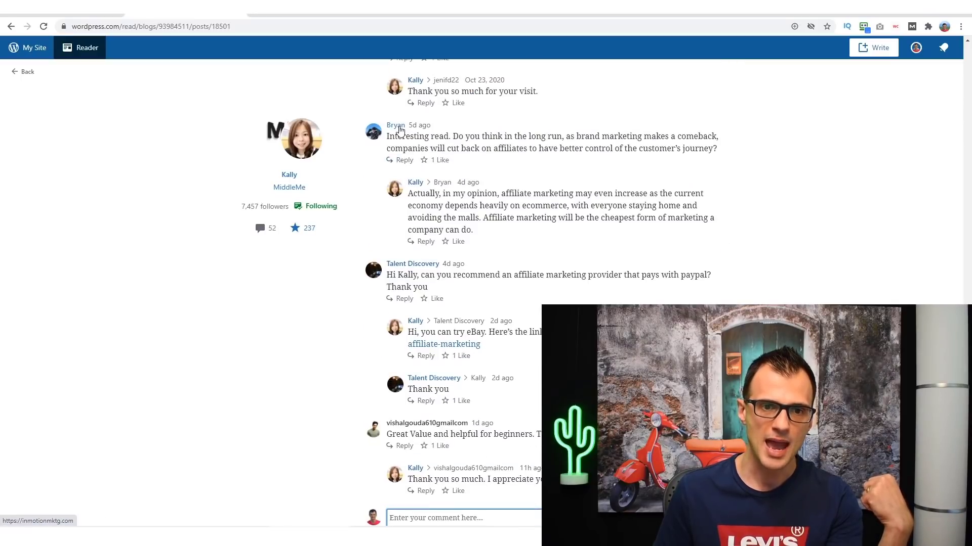
pyautogui.scroll(-4, 460, 347)
pyautogui.scroll(4, 405, 324)
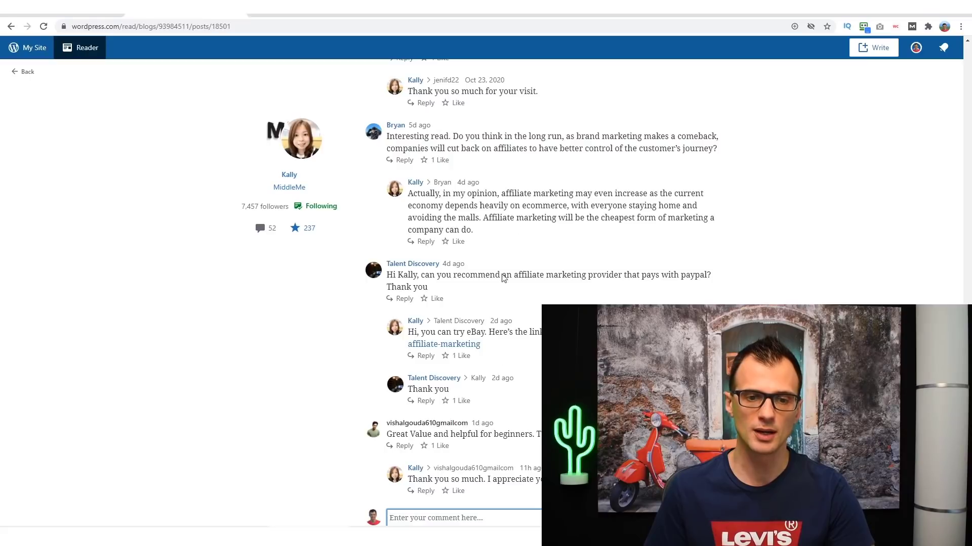
pyautogui.scroll(-5, 524, 204)
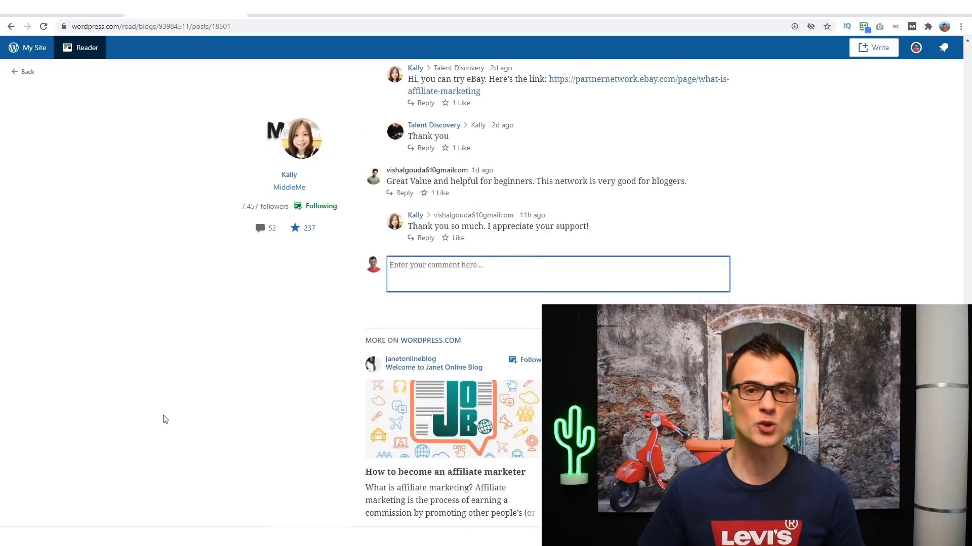
pyautogui.scroll(3, 226, 410)
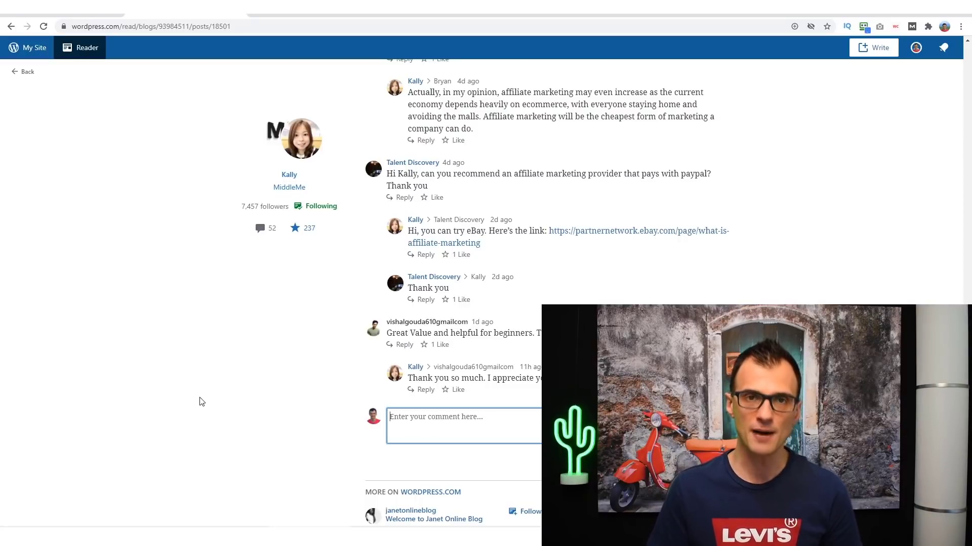
pyautogui.scroll(1, 247, 287)
pyautogui.click(228, 357)
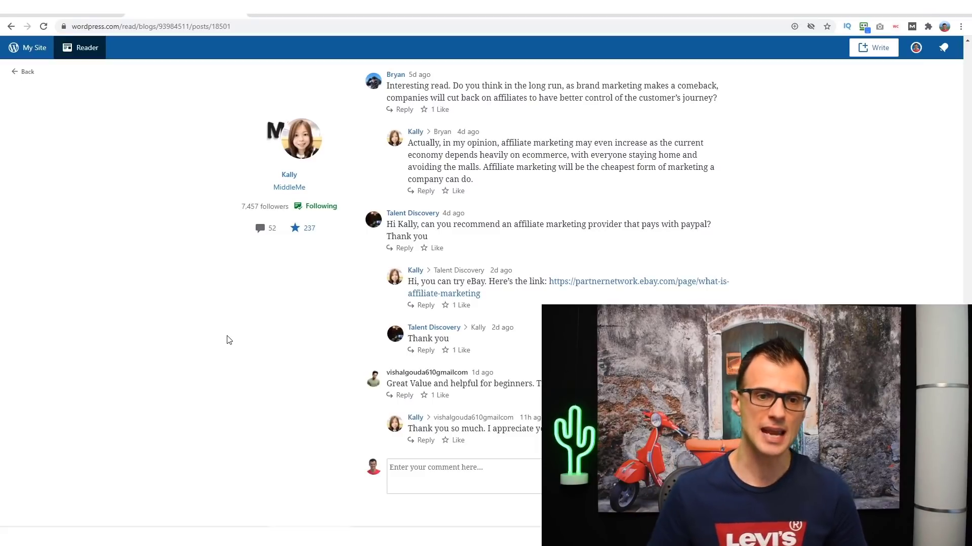
pyautogui.moveTo(304, 228)
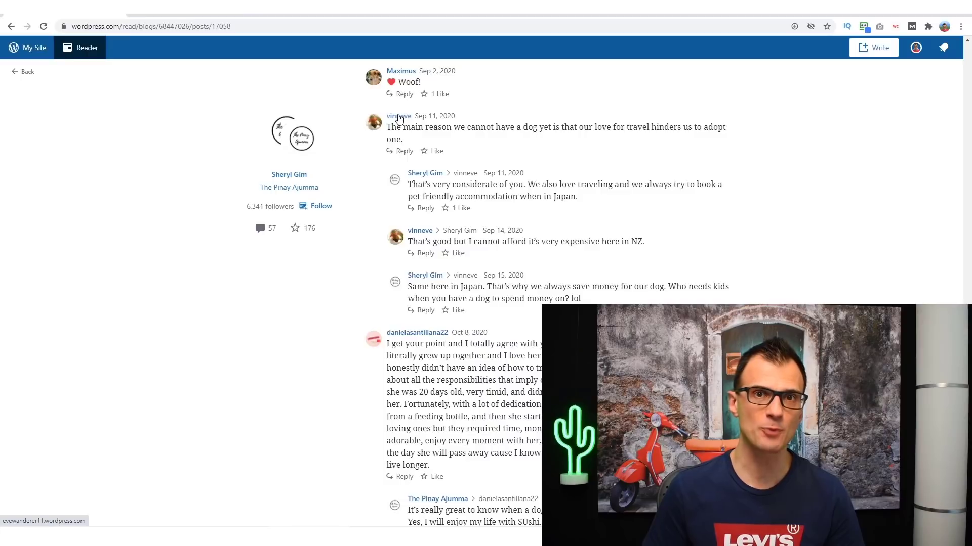
# - Open the website linked from the name of the commenter who wrote "Woof!" under the first-time dog owner post
pyautogui.scroll(1, 397, 121)
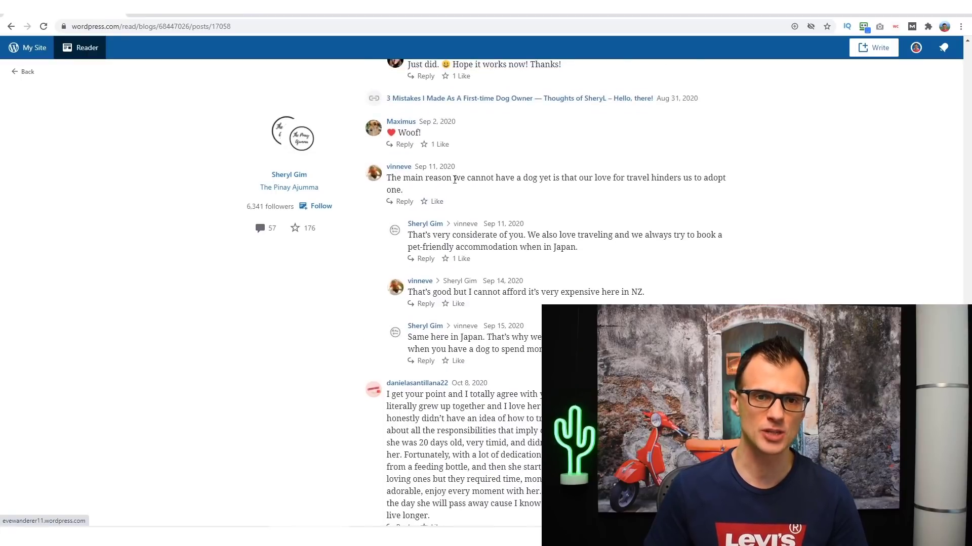
pyautogui.click(410, 122)
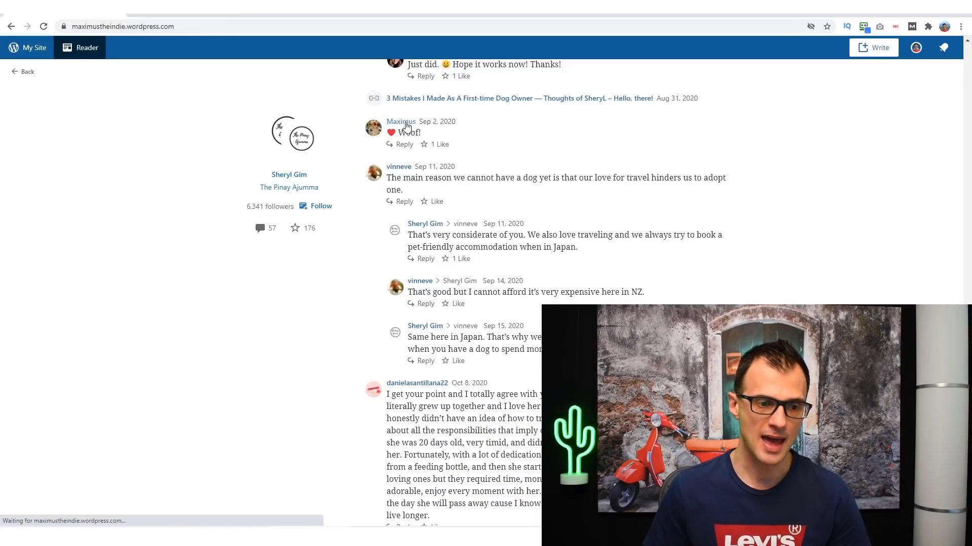
pyautogui.rightClick(407, 125)
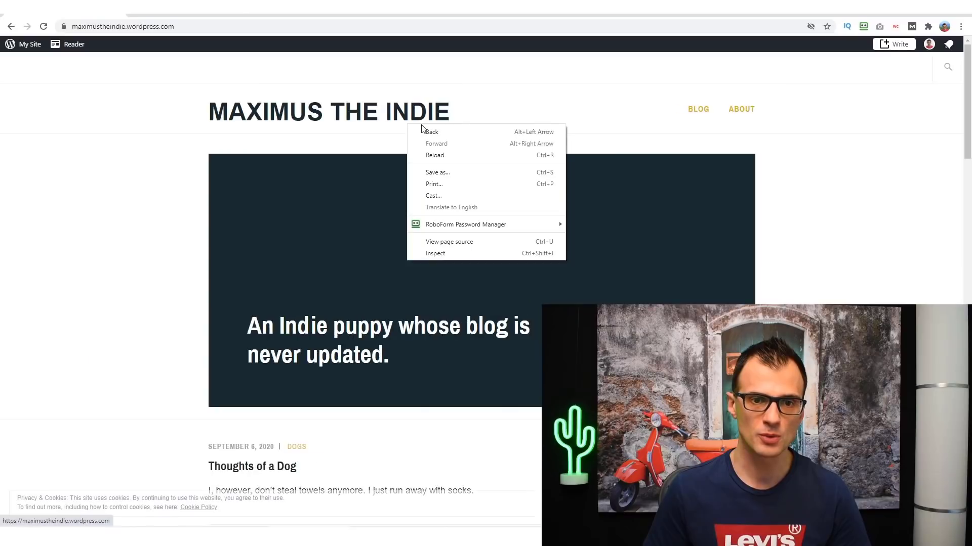
# - Check the web address and posts of the Maximus the Indie blog and return to "3 Mistakes I Made As A First-time Dog Owner"
pyautogui.click(121, 26)
pyautogui.doubleClick(121, 26)
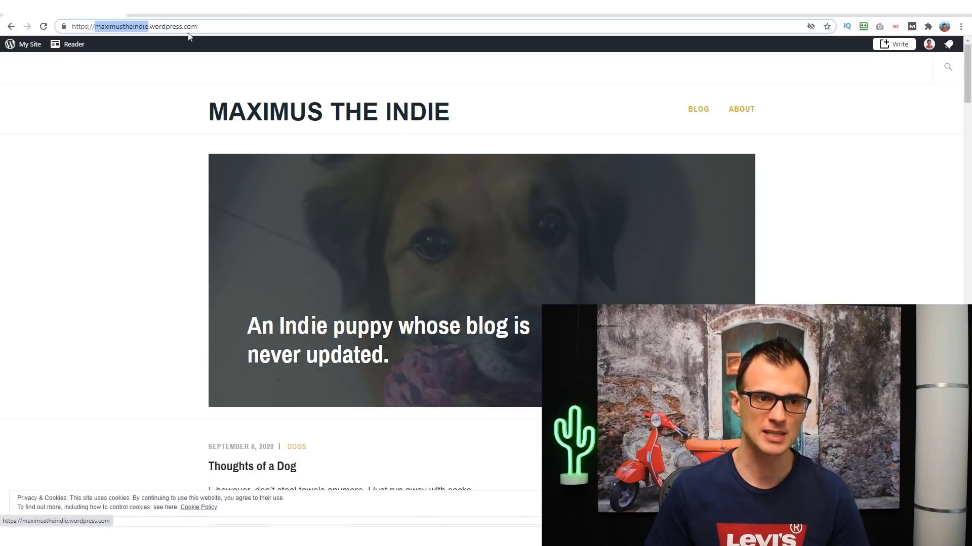
pyautogui.click(231, 29)
pyautogui.scroll(-7, 122, 349)
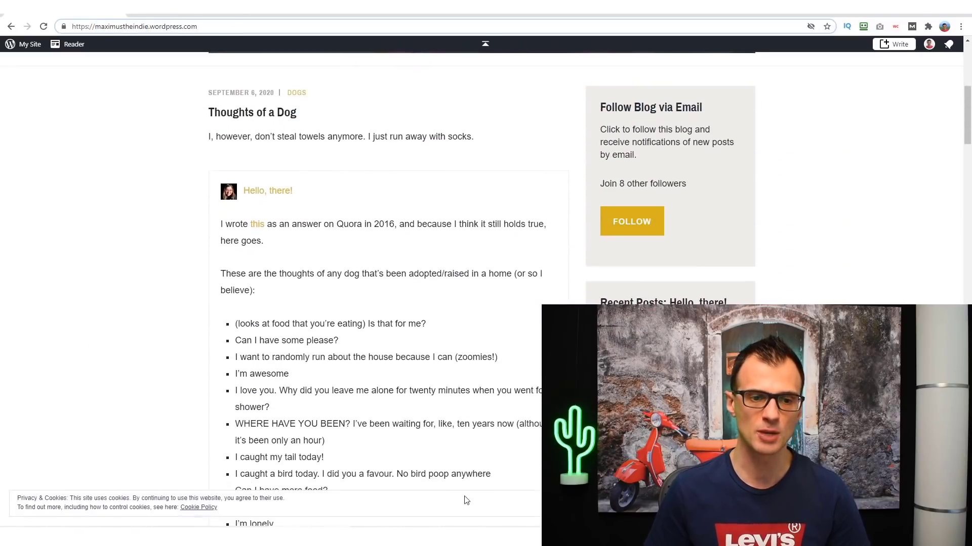
pyautogui.scroll(2, 466, 501)
pyautogui.click(11, 26)
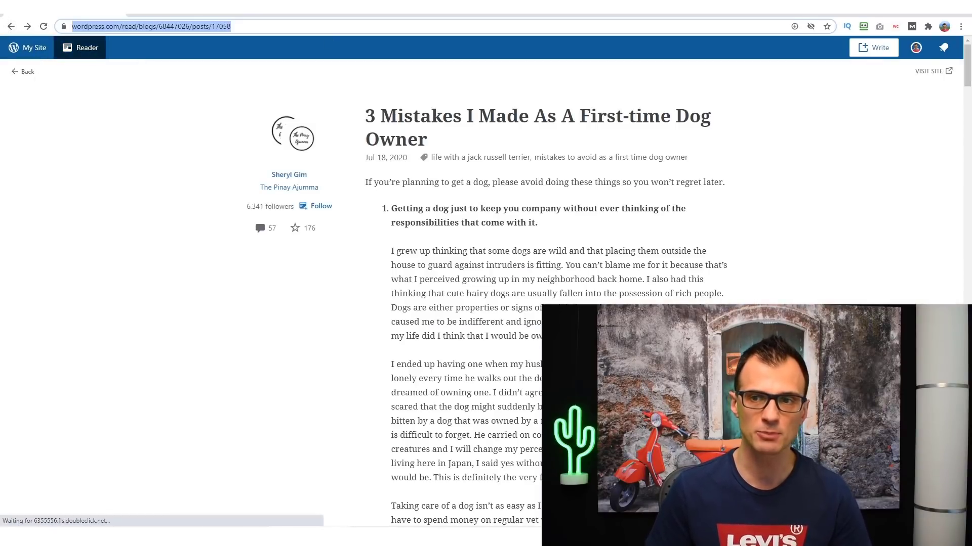
# - Open the account's own profile page and review the site listed in its profile links at an enlarged page size
pyautogui.click(916, 49)
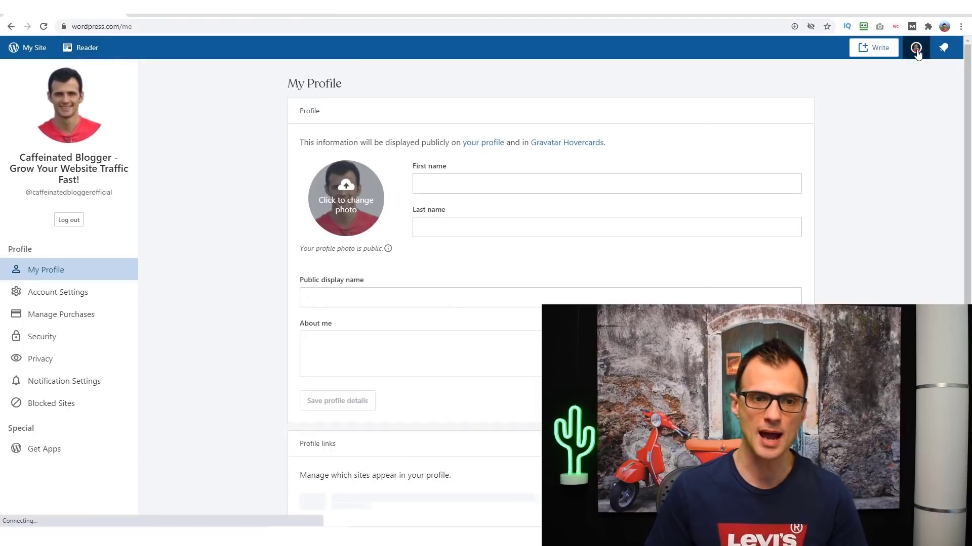
pyautogui.scroll(-1, 193, 351)
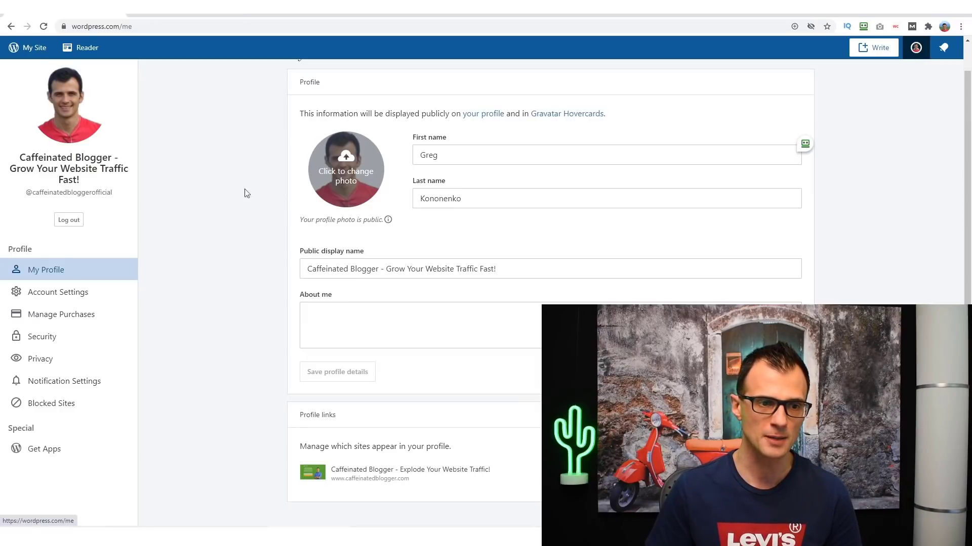
pyautogui.scroll(4, 301, 217)
pyautogui.scroll(1, 301, 217)
pyautogui.scroll(-5, 349, 280)
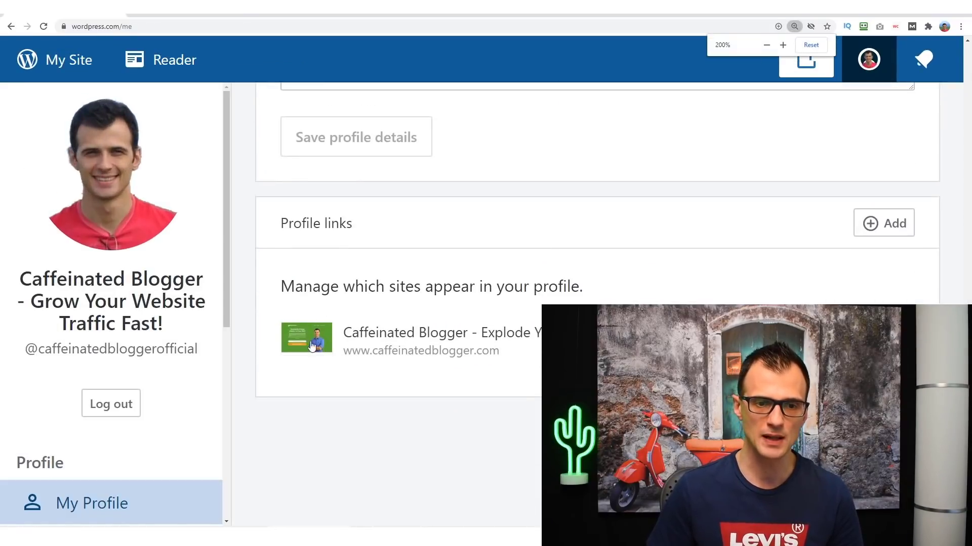
pyautogui.scroll(1, 512, 249)
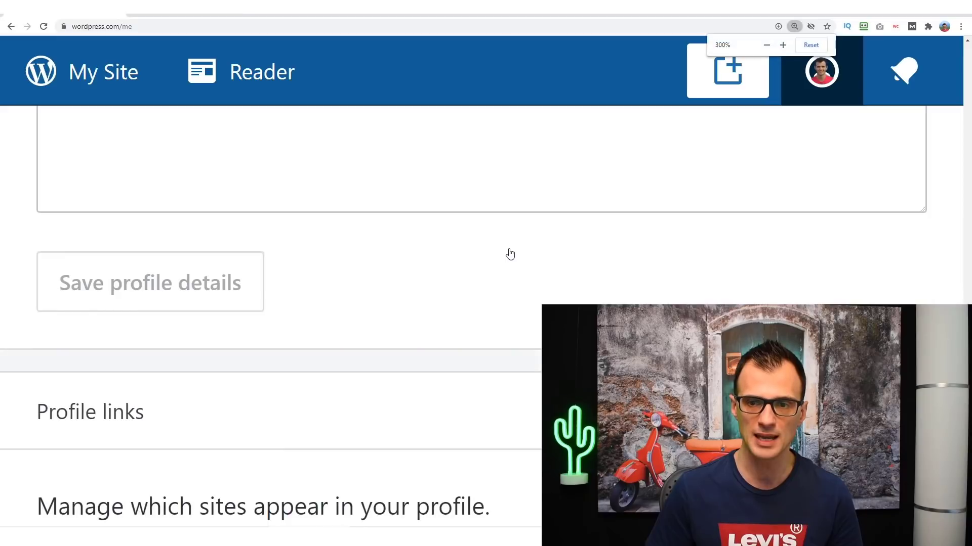
pyautogui.scroll(-3, 509, 254)
pyautogui.scroll(-1, 325, 285)
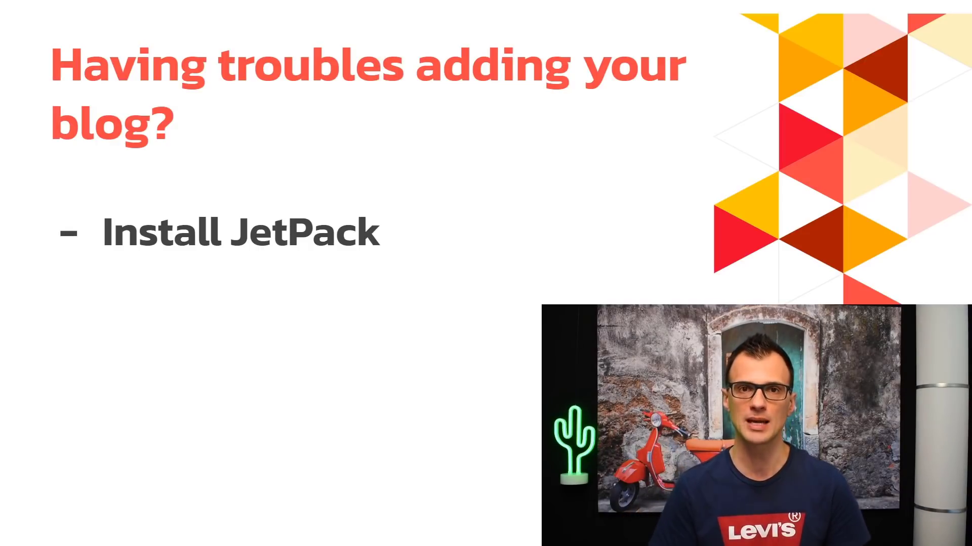
pyautogui.click(956, 290)
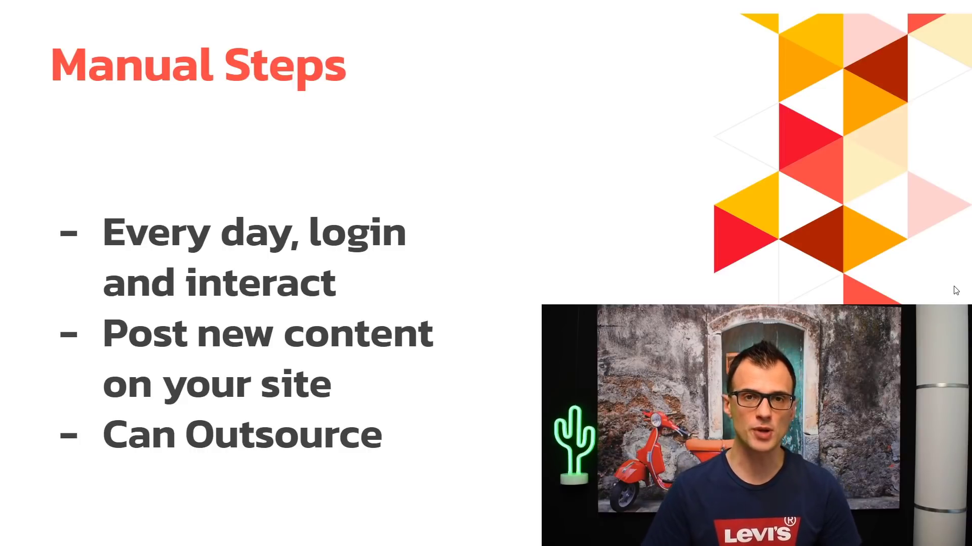